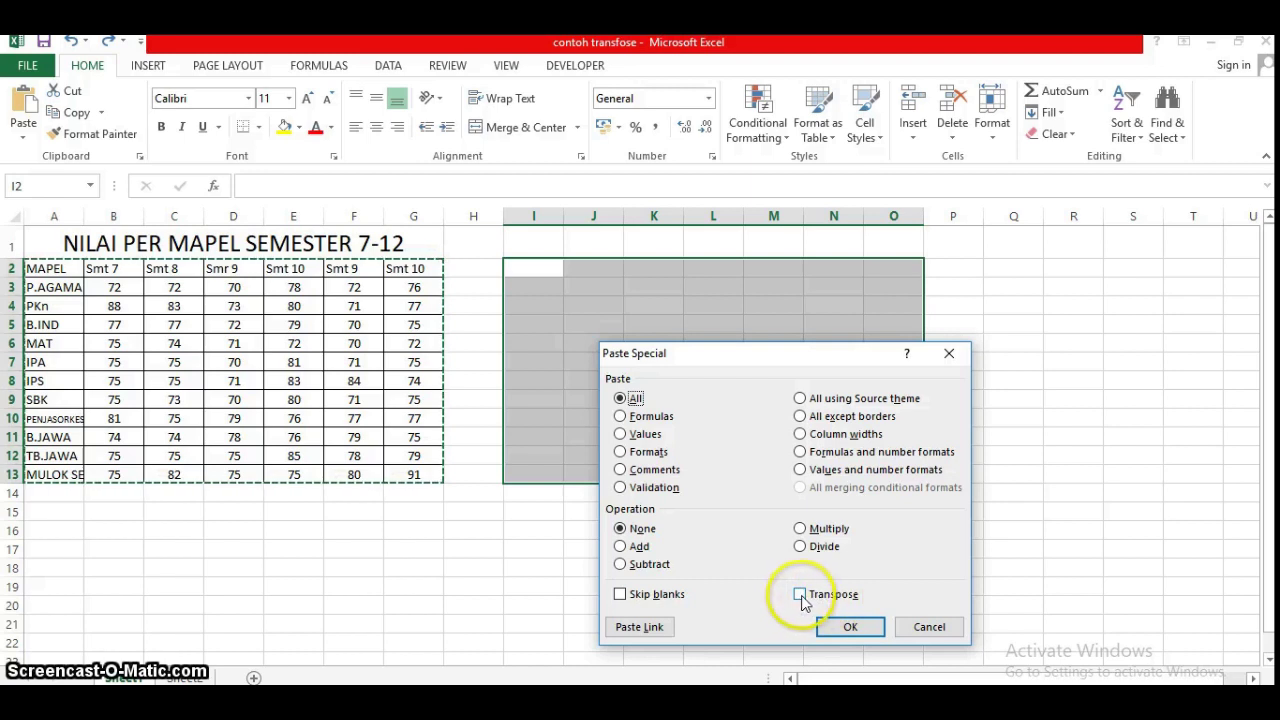
- Complete the grade table paste with Transpose turned on in Paste Special
left_click(801, 596)
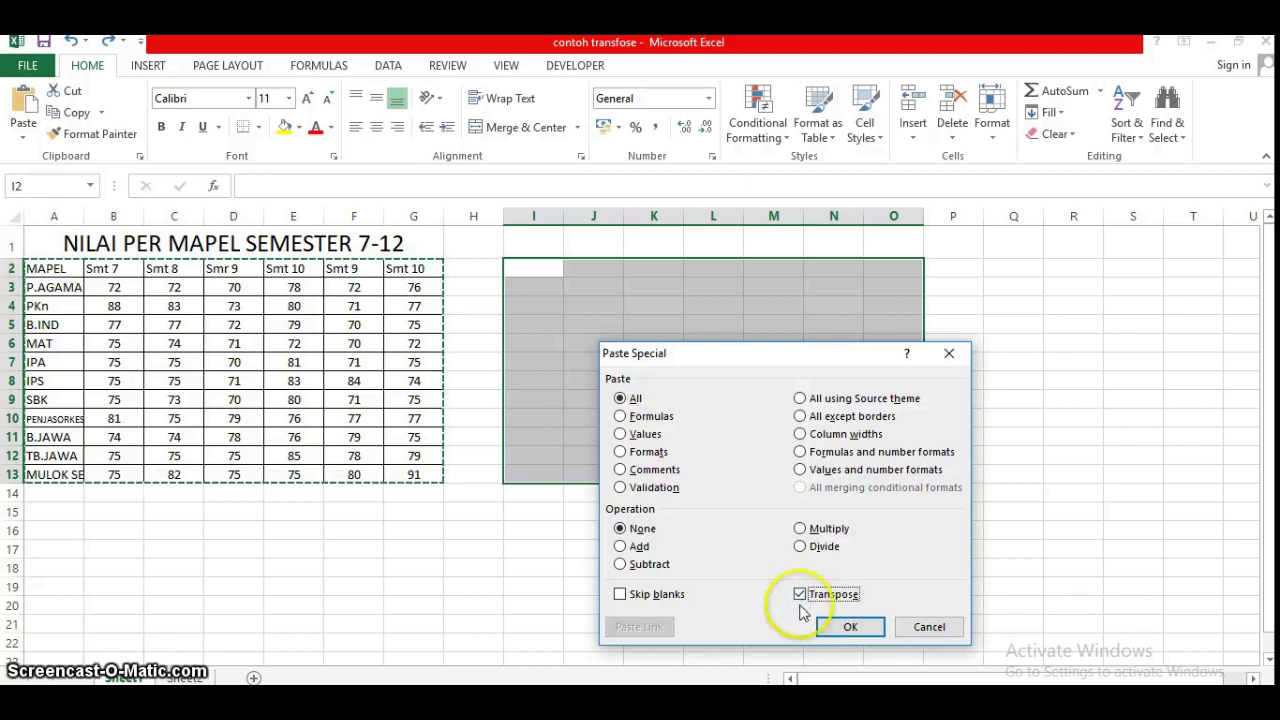
left_click(852, 630)
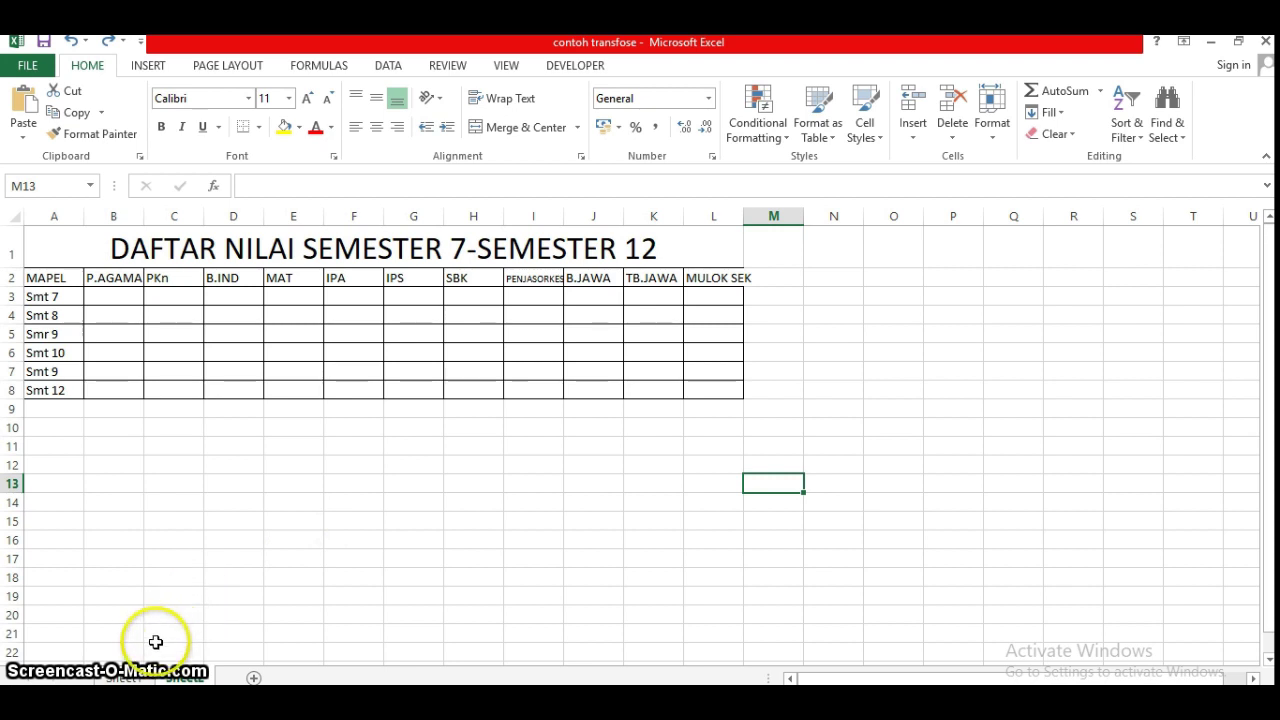
- Look over the empty DAFTAR NILAI template sheet, then return to the NILAI PER MAPEL score sheet
left_click(124, 678)
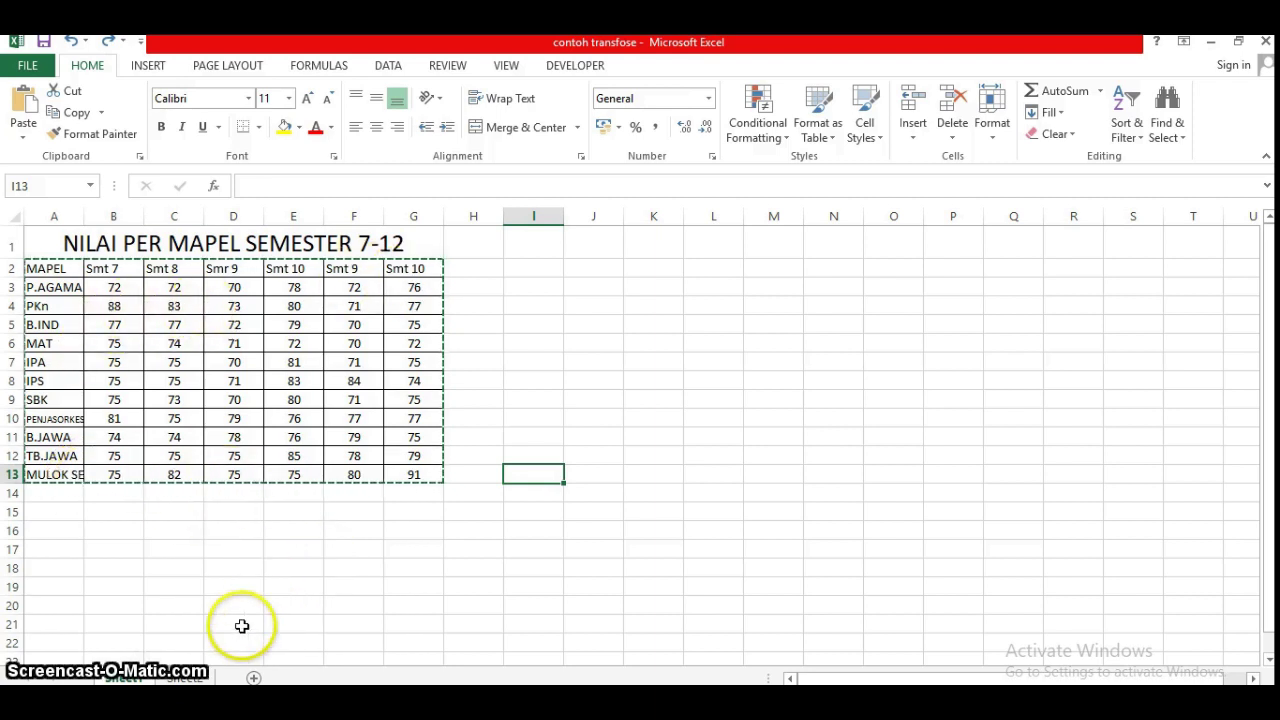
left_click(188, 678)
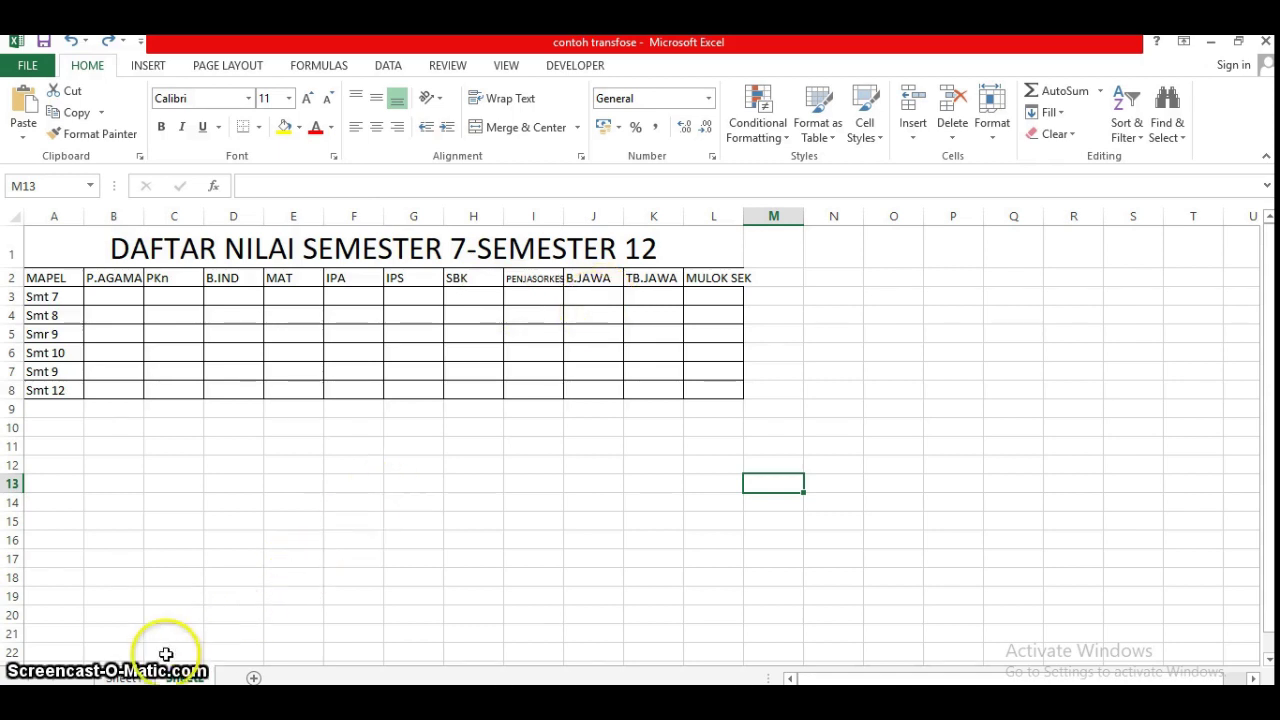
left_click(122, 678)
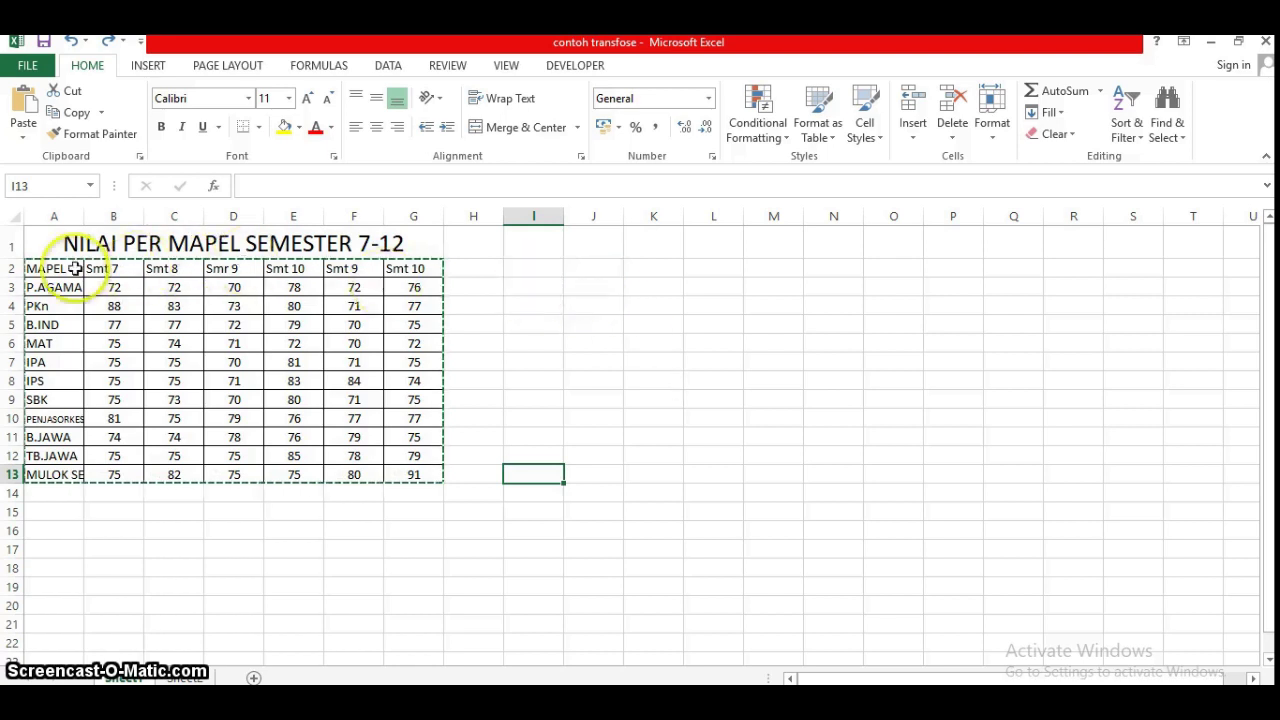
- Copy the score table A2:G13 and pick I2 as the paste destination
left_click(43, 268)
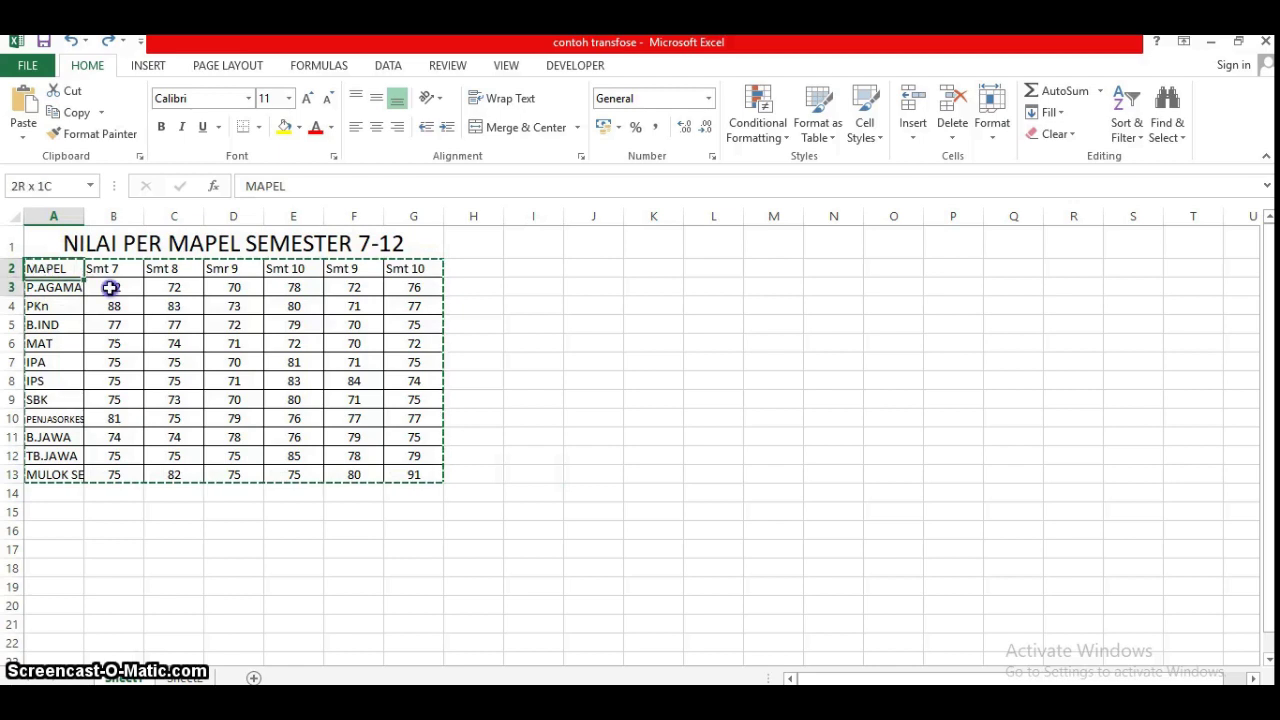
mouse_move(110, 287)
left_mouse_down()
mouse_move(409, 455)
mouse_move(408, 474)
left_mouse_up()
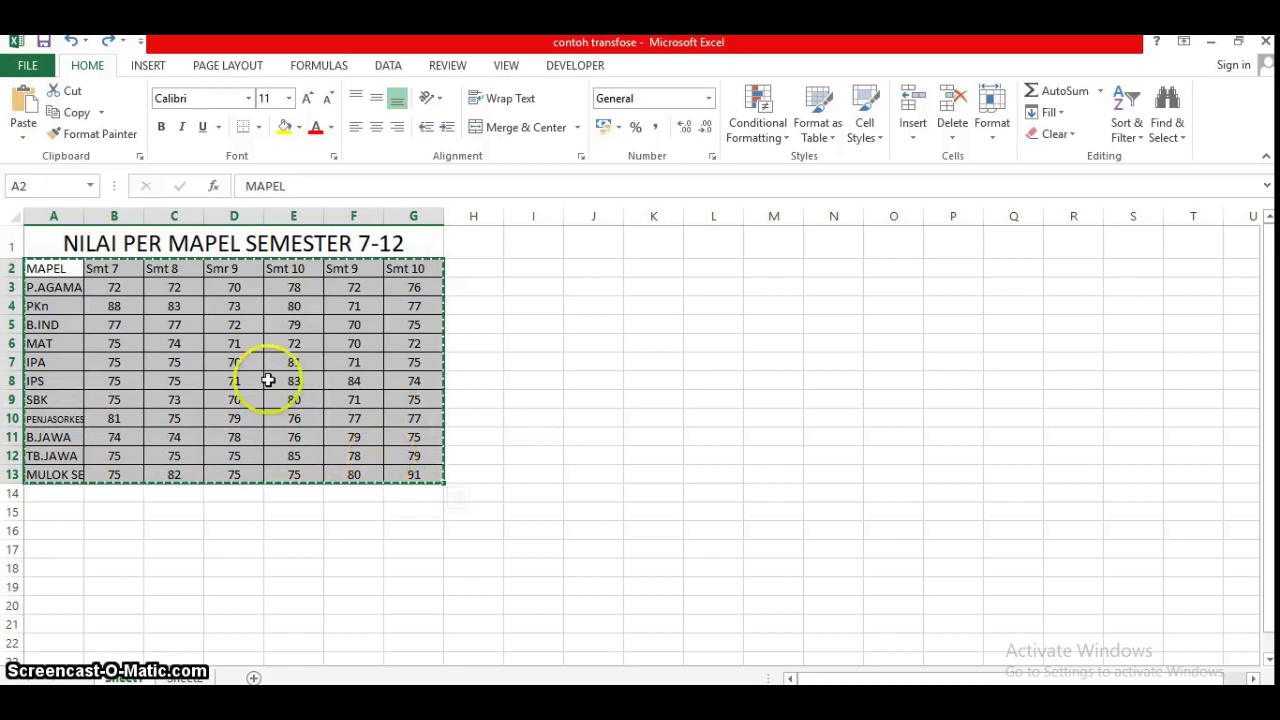
left_click(76, 117)
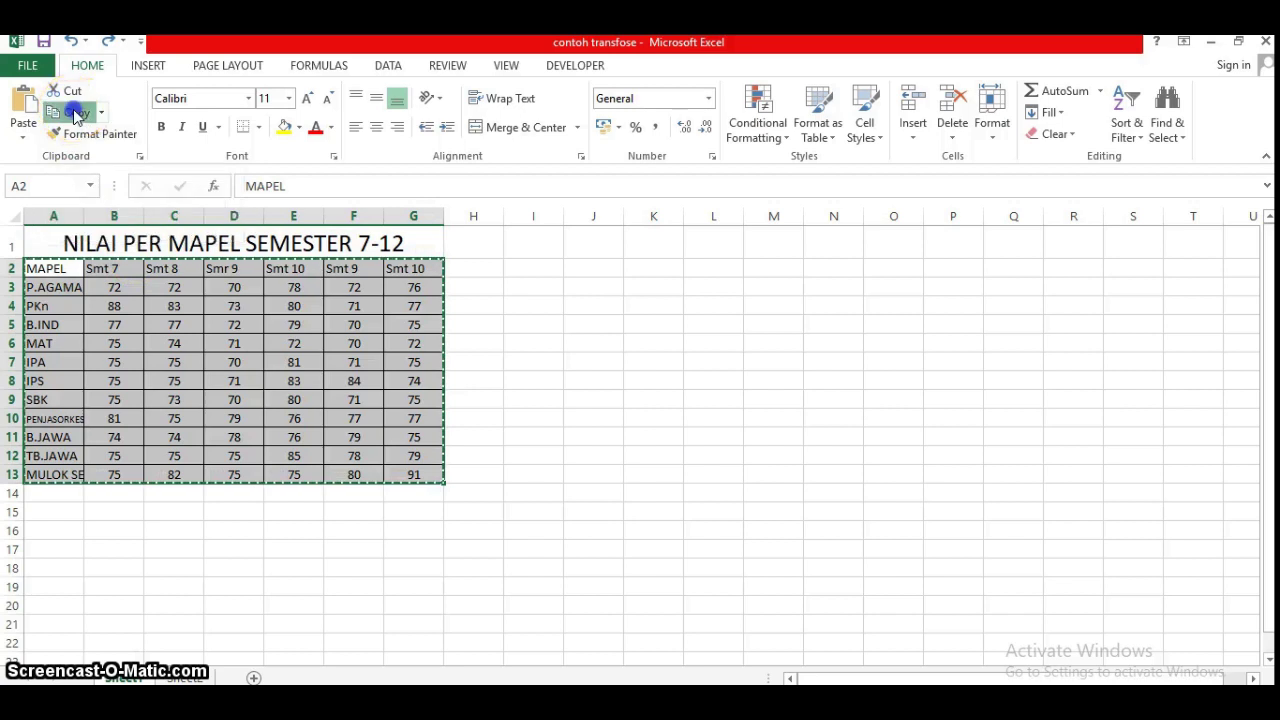
left_click(532, 268)
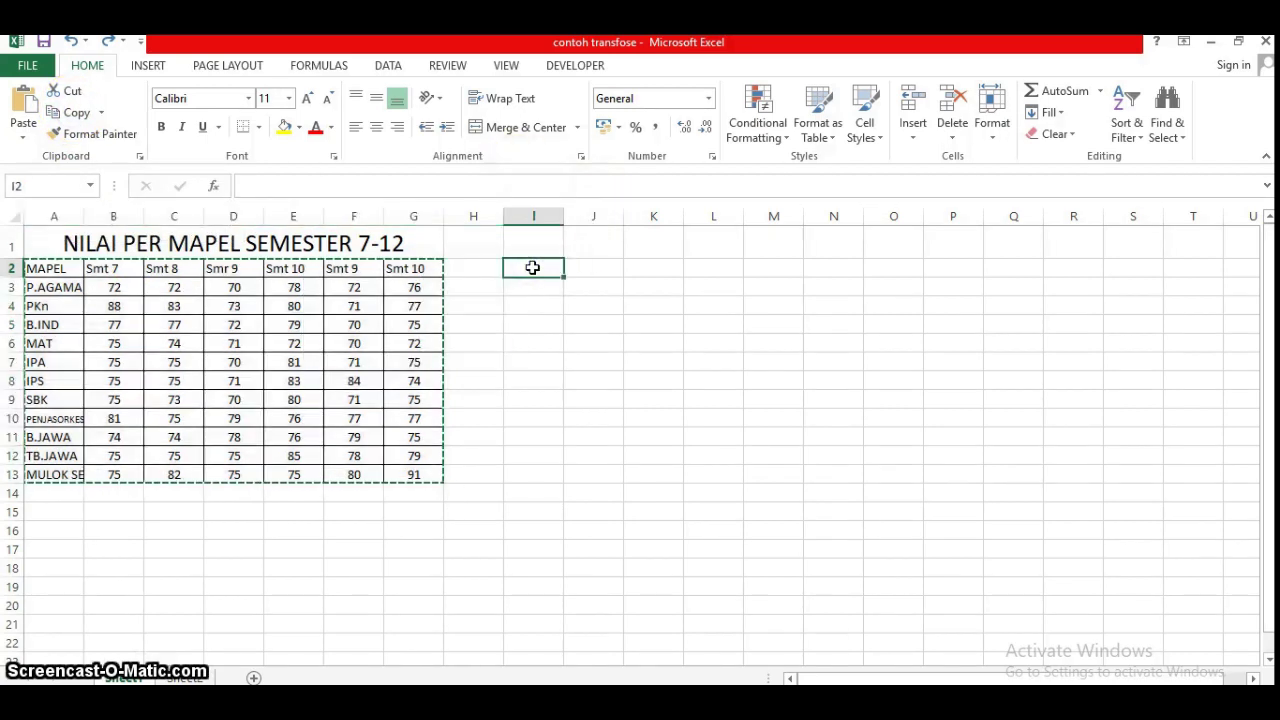
left_click(25, 105)
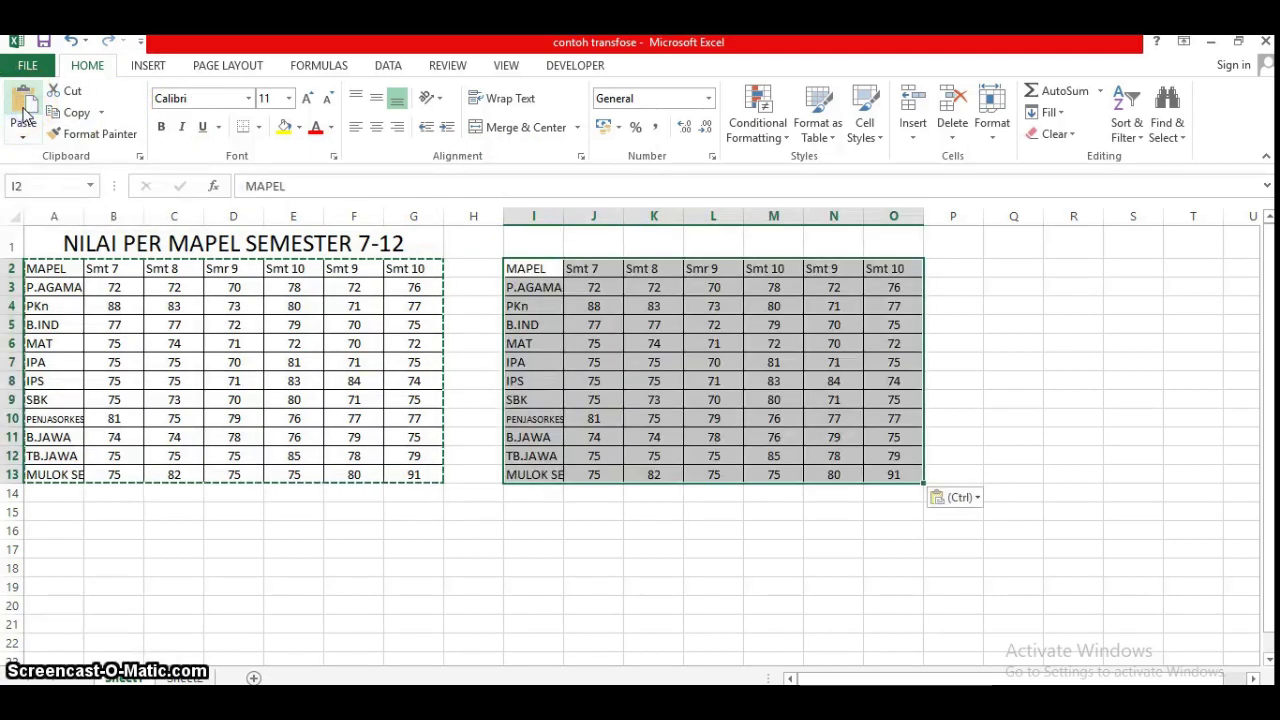
left_click(70, 42)
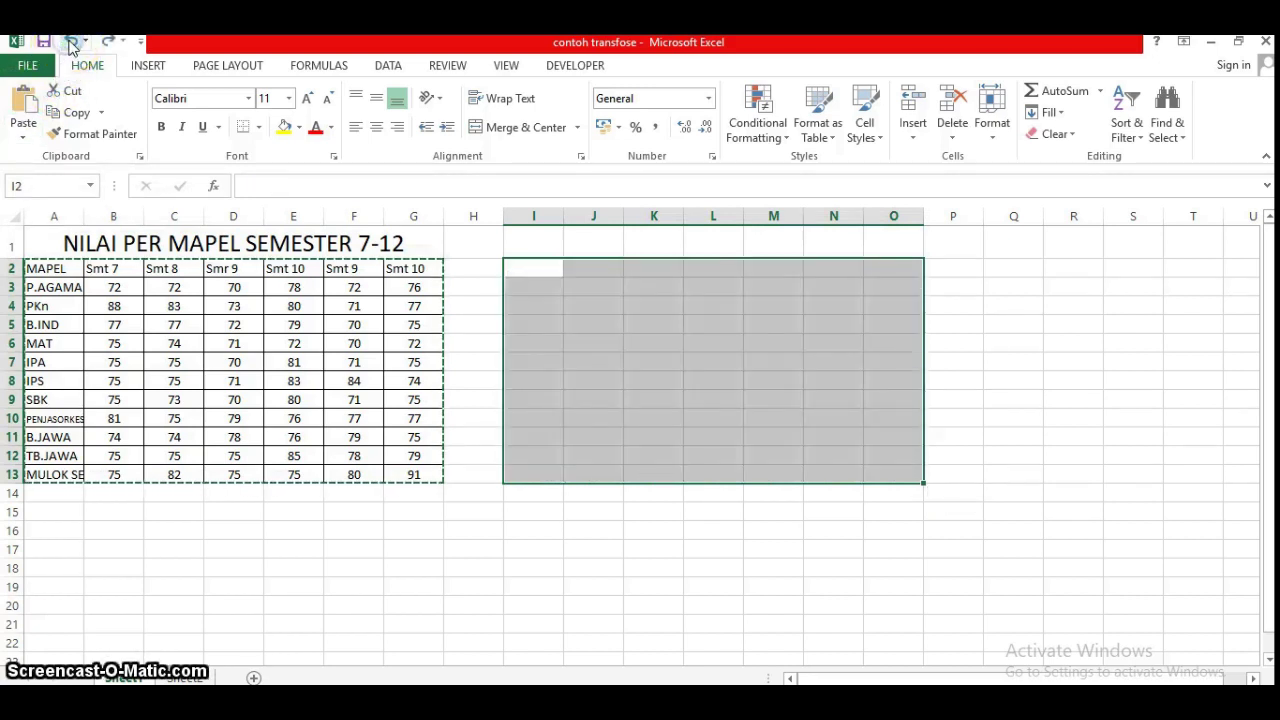
- Paste the copied table transposed at I2 via Paste Special, filling I2:T8
left_click(25, 145)
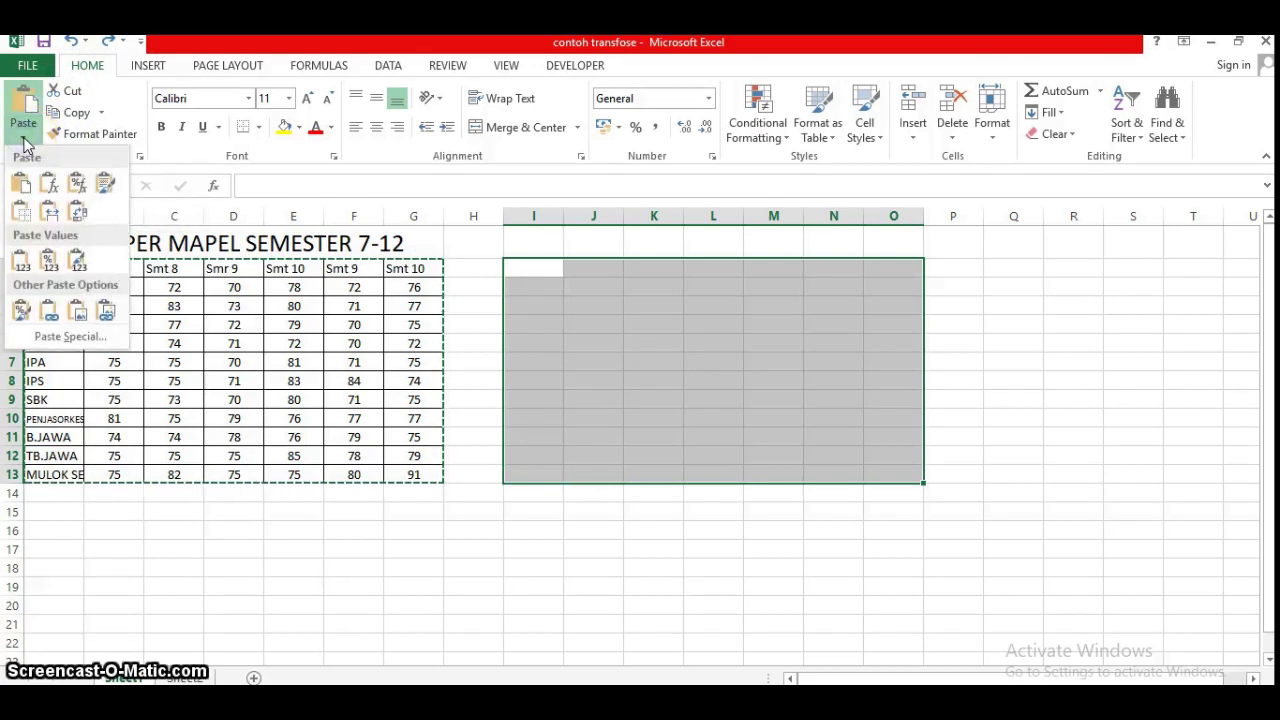
left_click(51, 320)
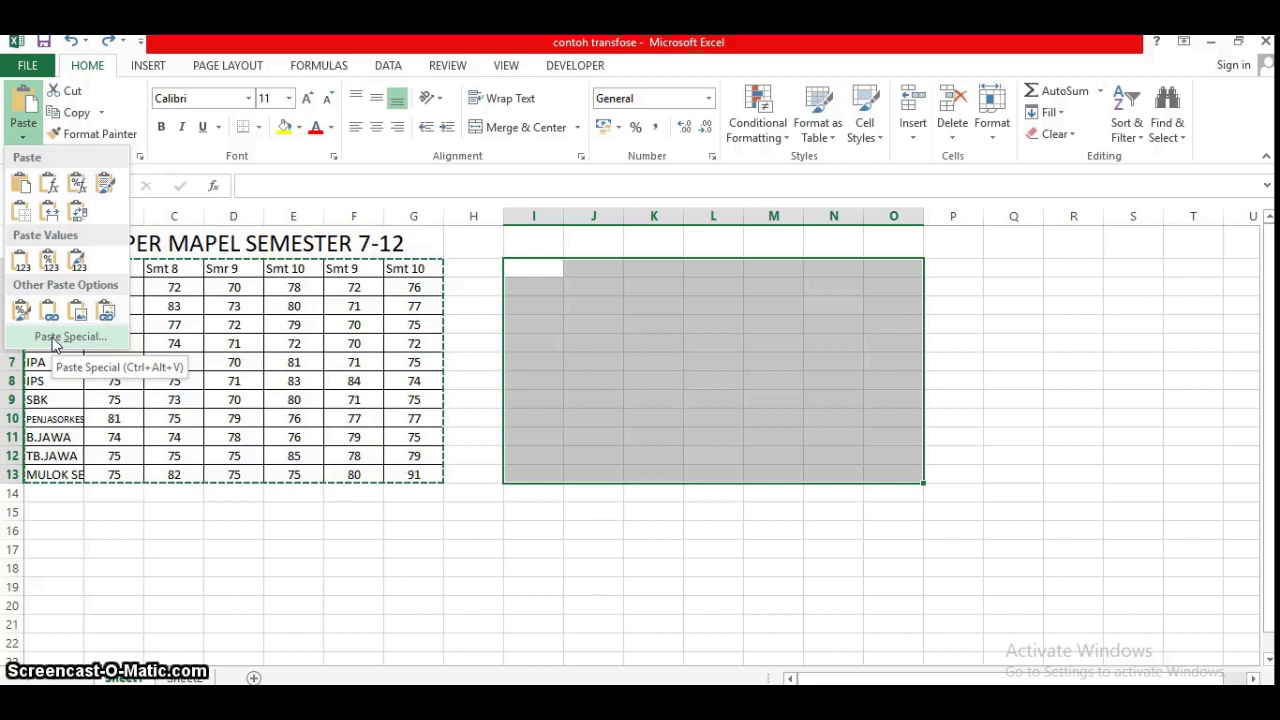
left_click(55, 340)
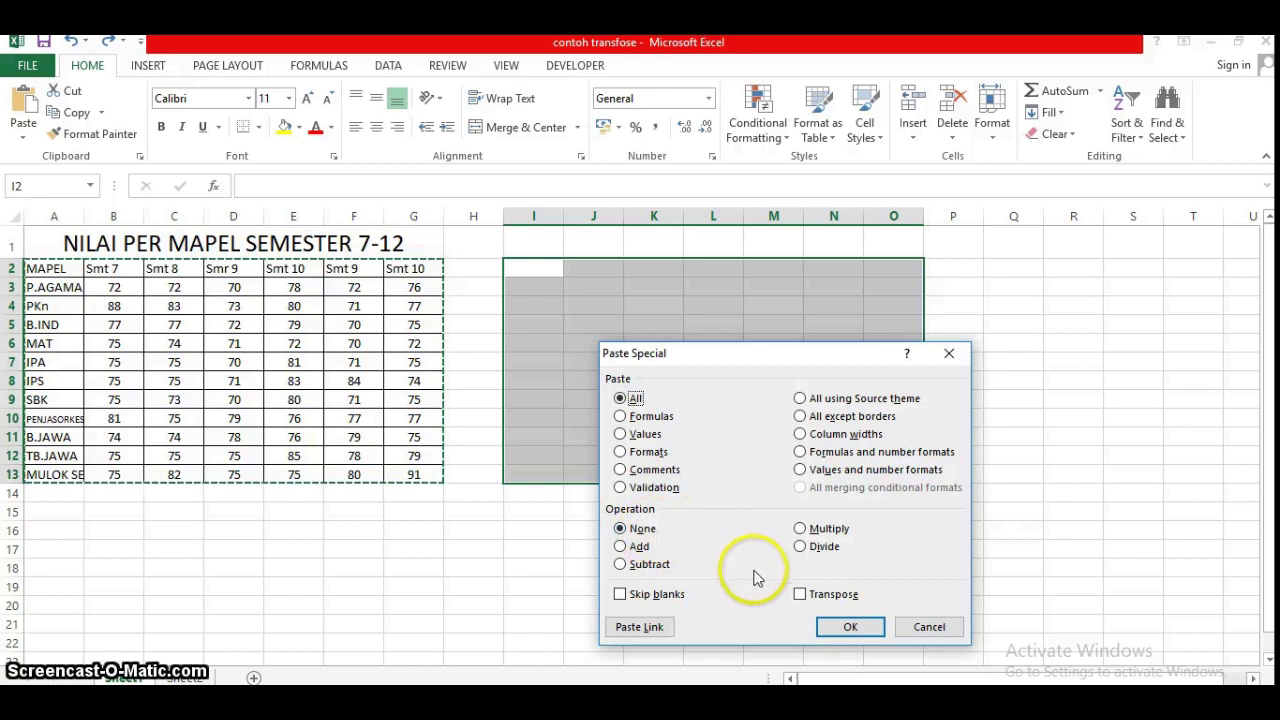
left_click(801, 597)
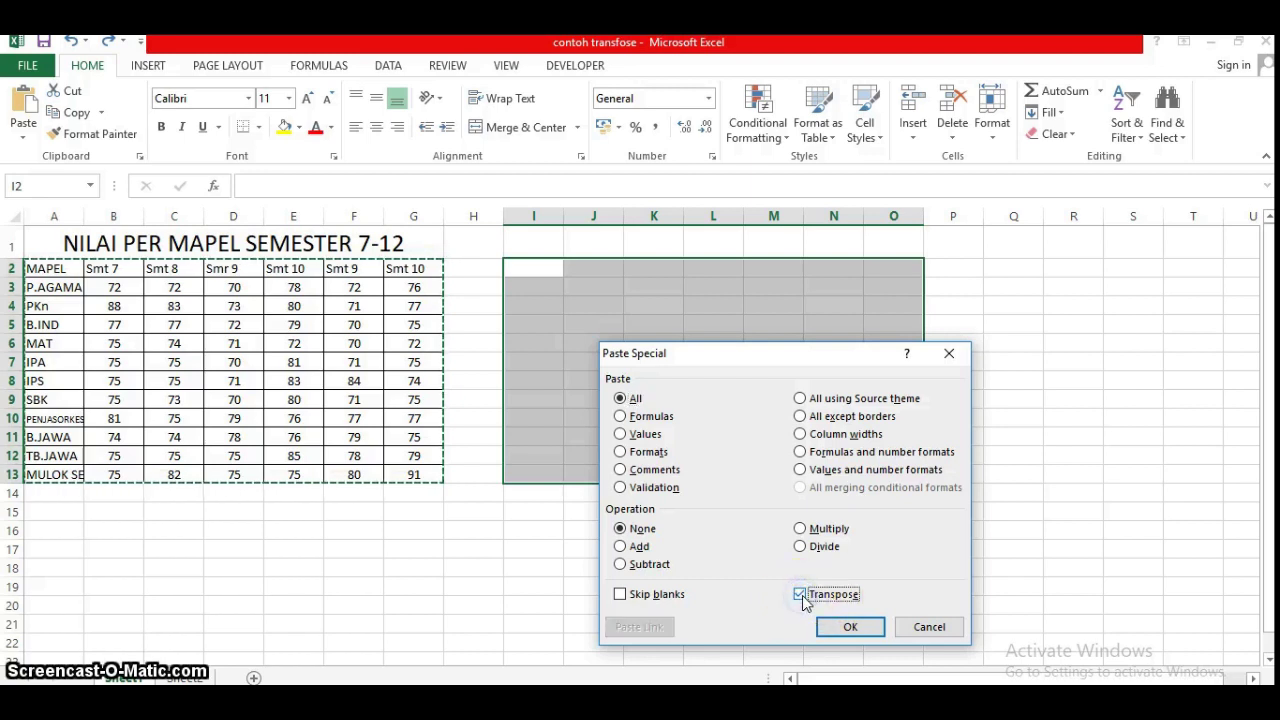
left_click(799, 613)
left_click(848, 626)
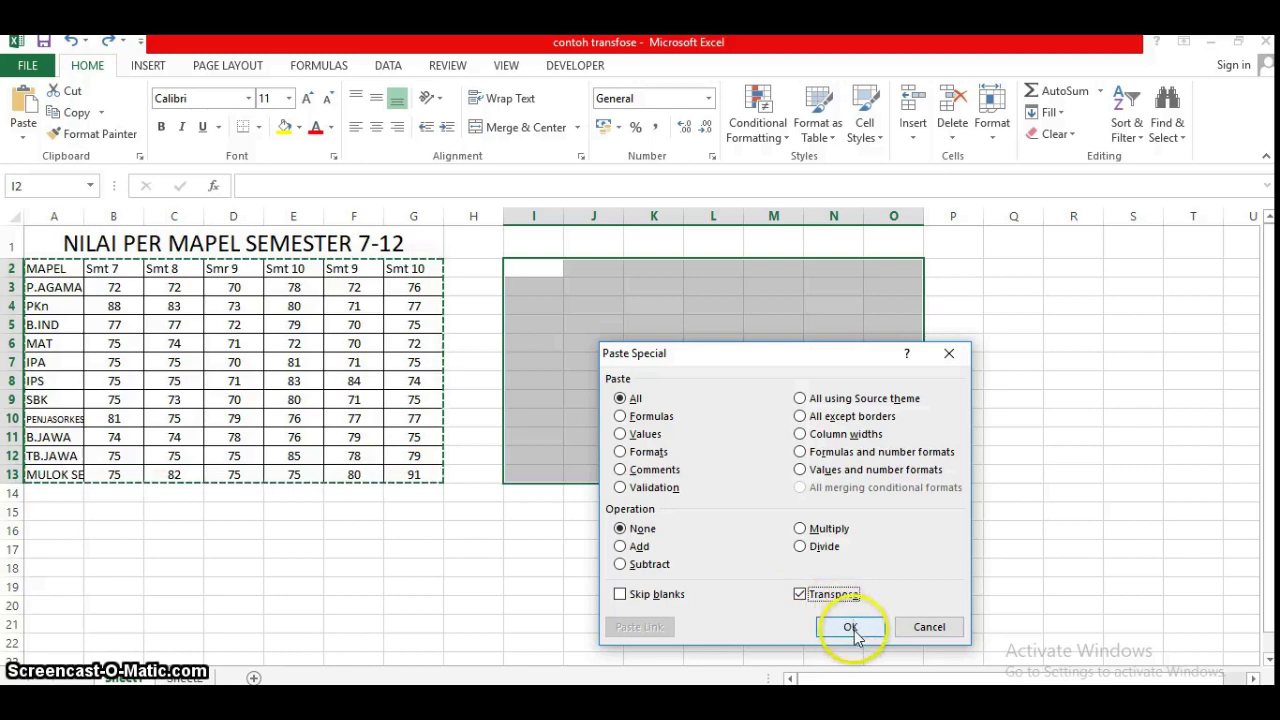
left_click(292, 292)
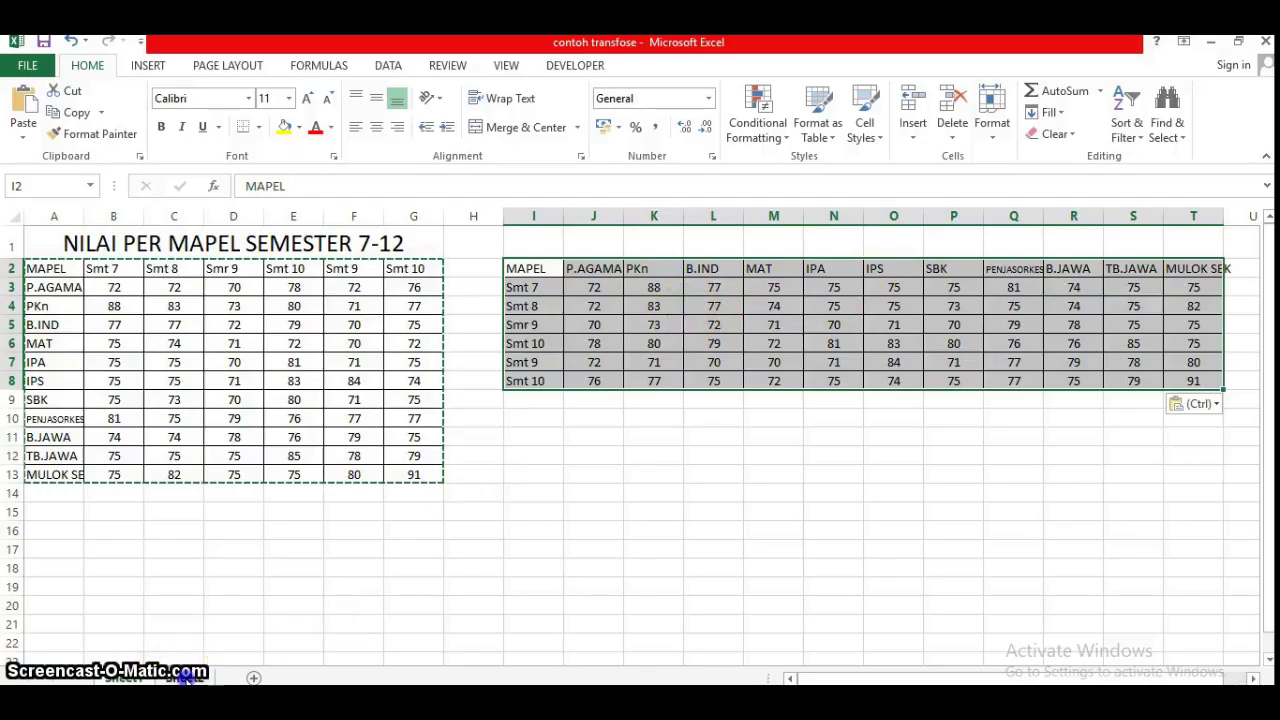
left_click(185, 678)
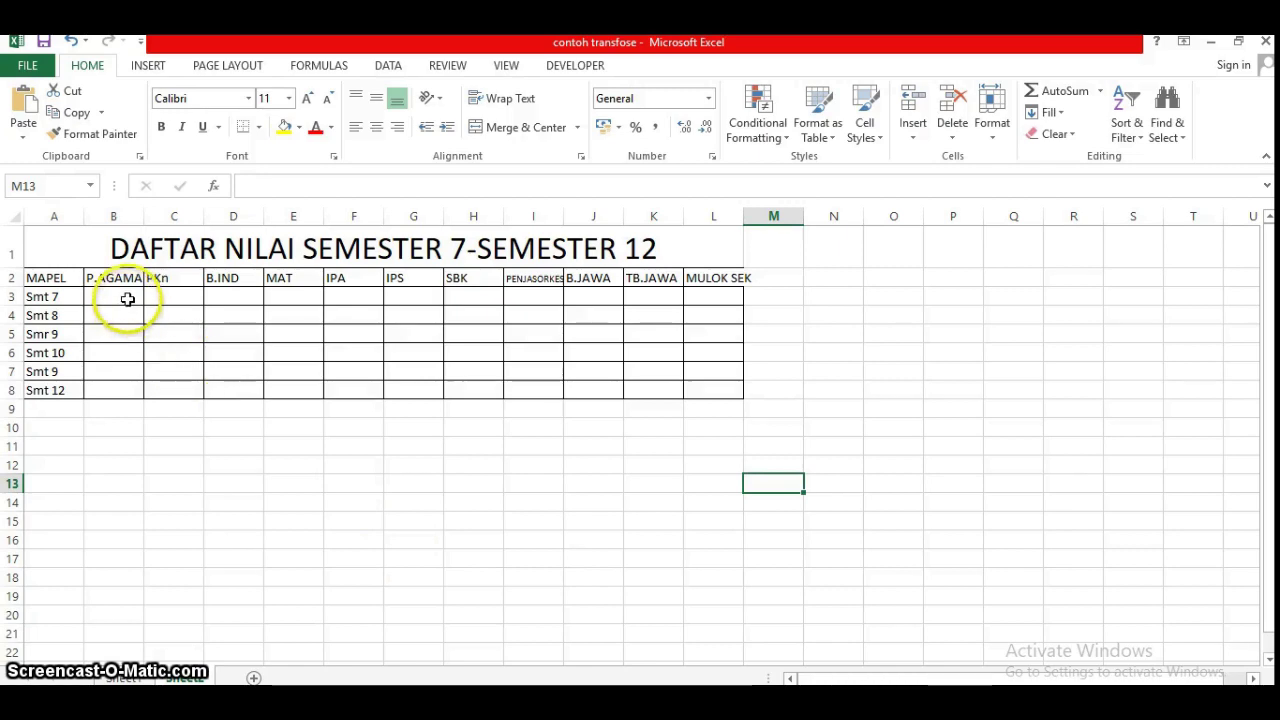
left_click(145, 676)
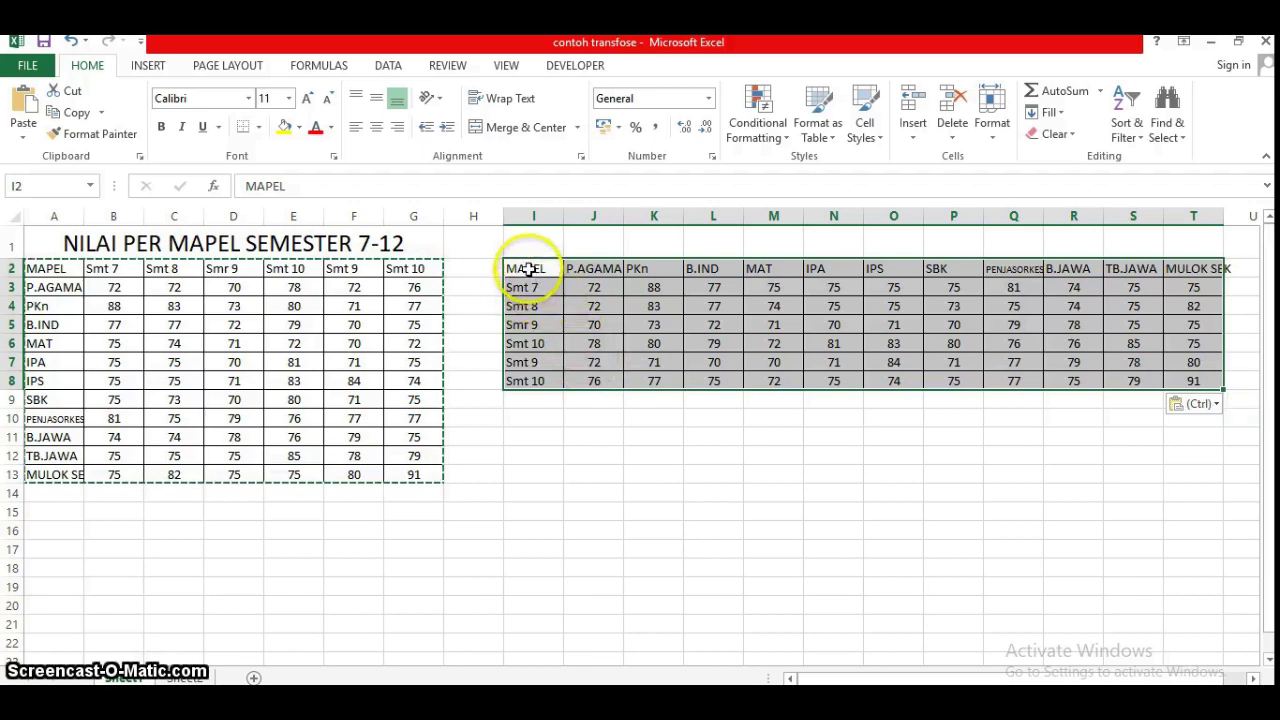
left_click(528, 270)
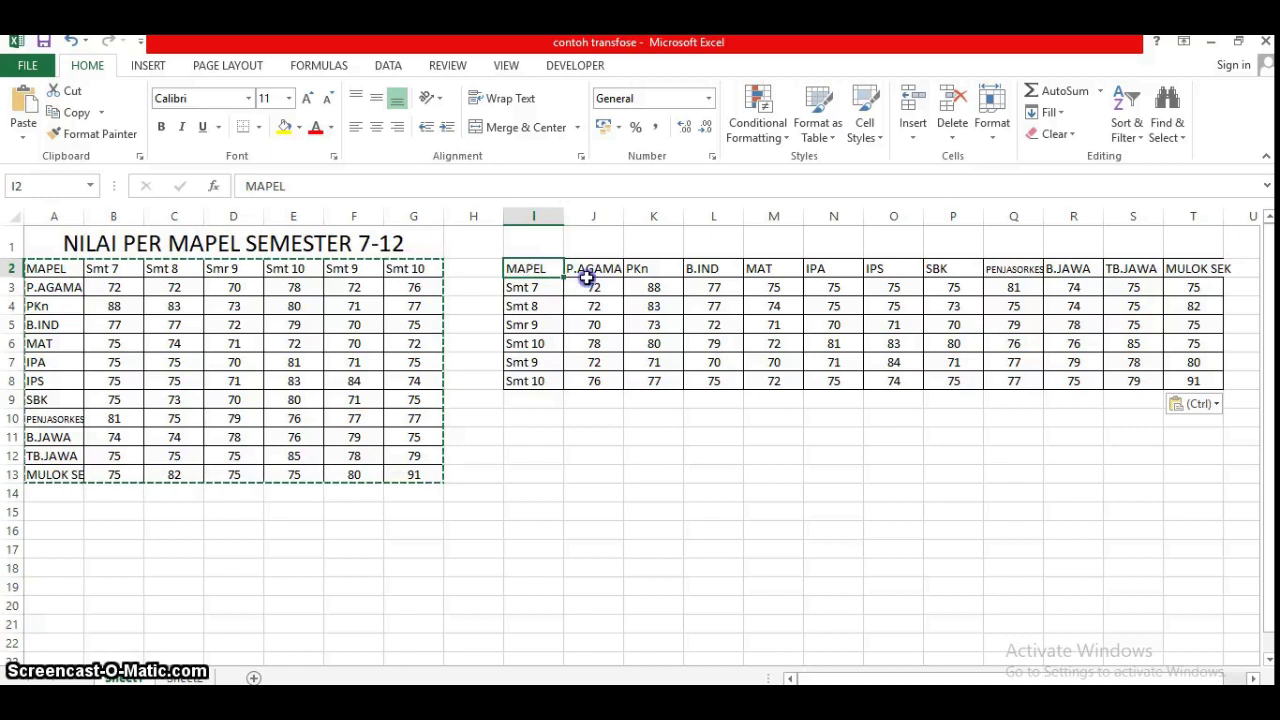
- Copy the transposed scores J3:T8 from Sheet1 and paste them at Sheet2 cell B3
mouse_move(588, 278)
left_mouse_down()
mouse_move(1200, 397)
mouse_move(1203, 380)
left_mouse_up()
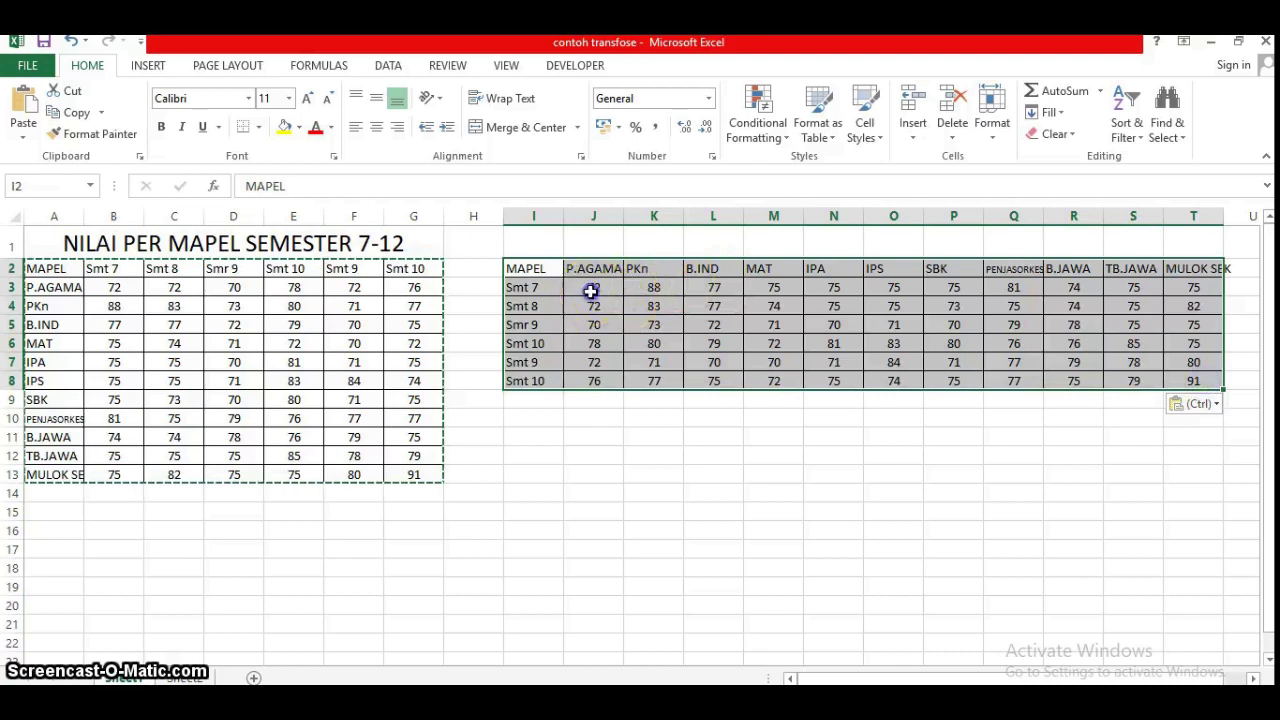
left_click_drag(591, 290, 1178, 384)
key("ctrl+c")
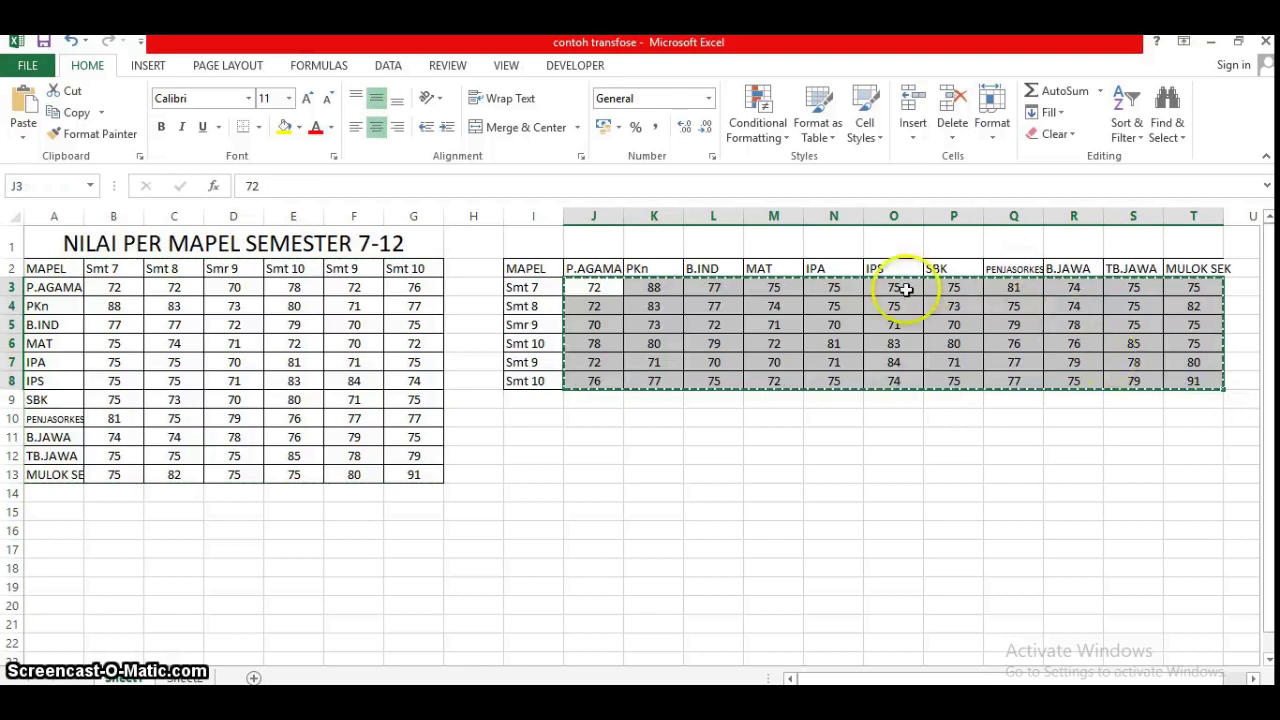
left_click(186, 677)
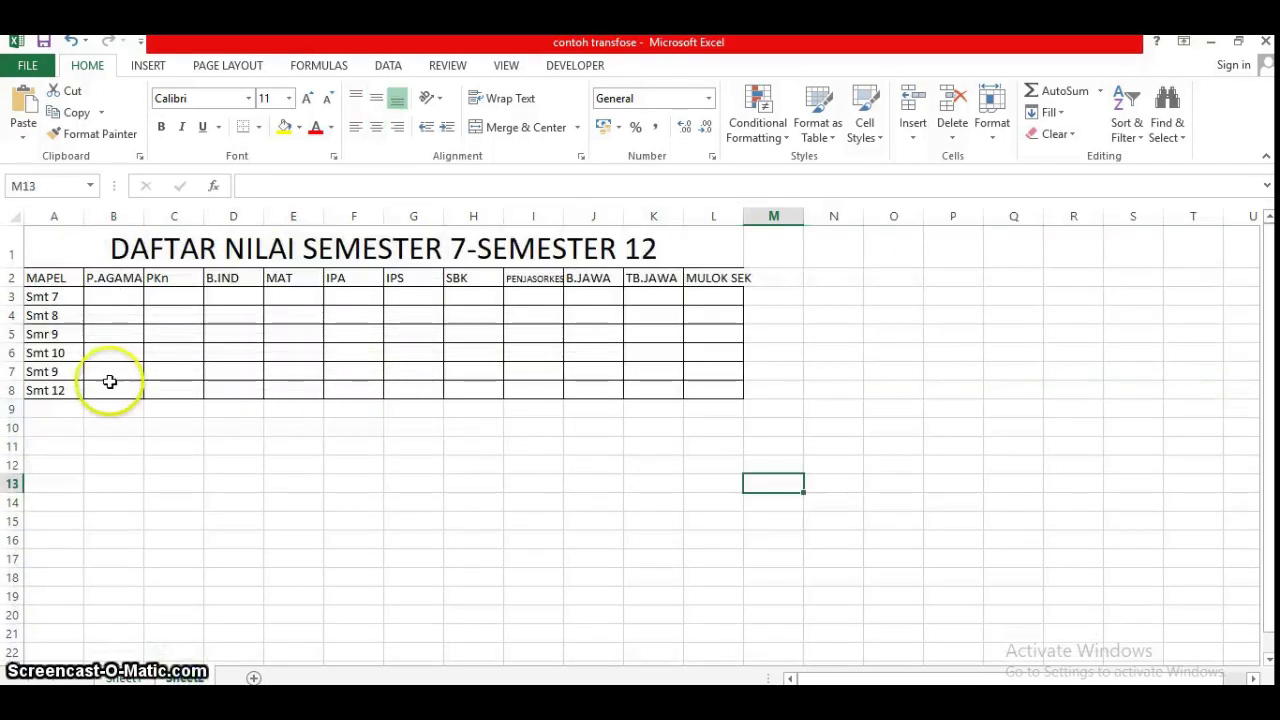
left_click(111, 296)
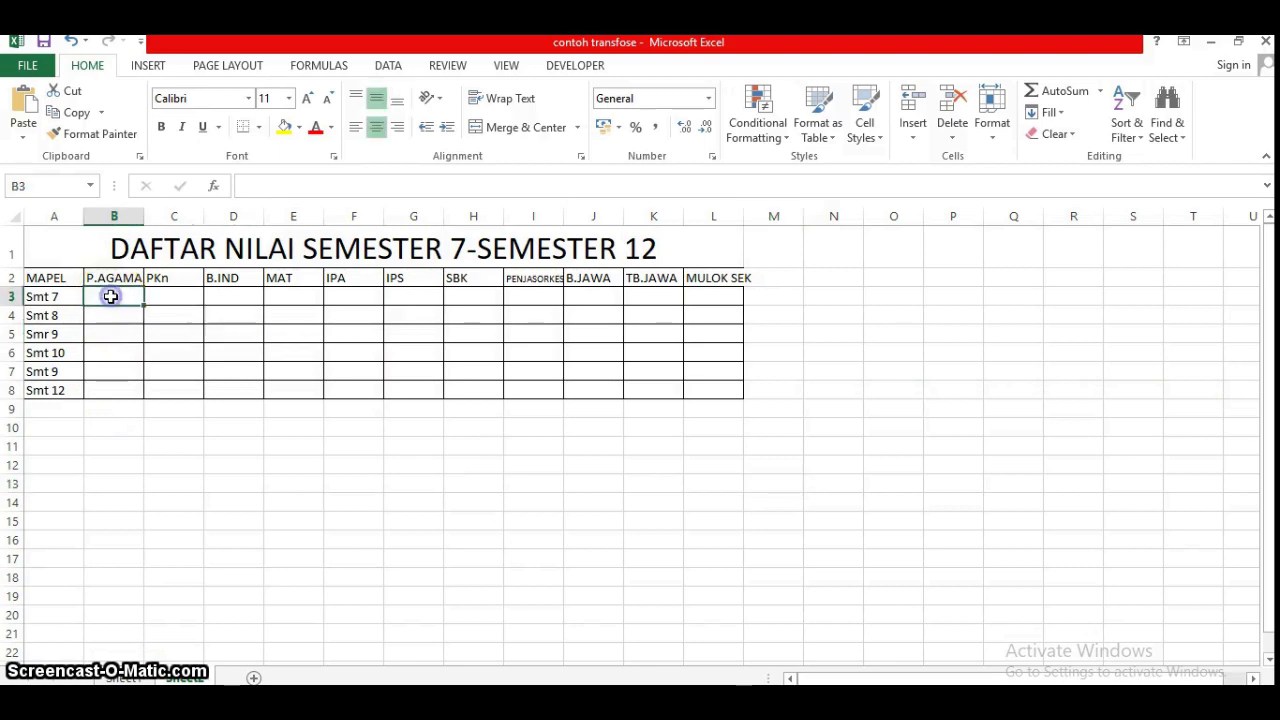
left_click(23, 108)
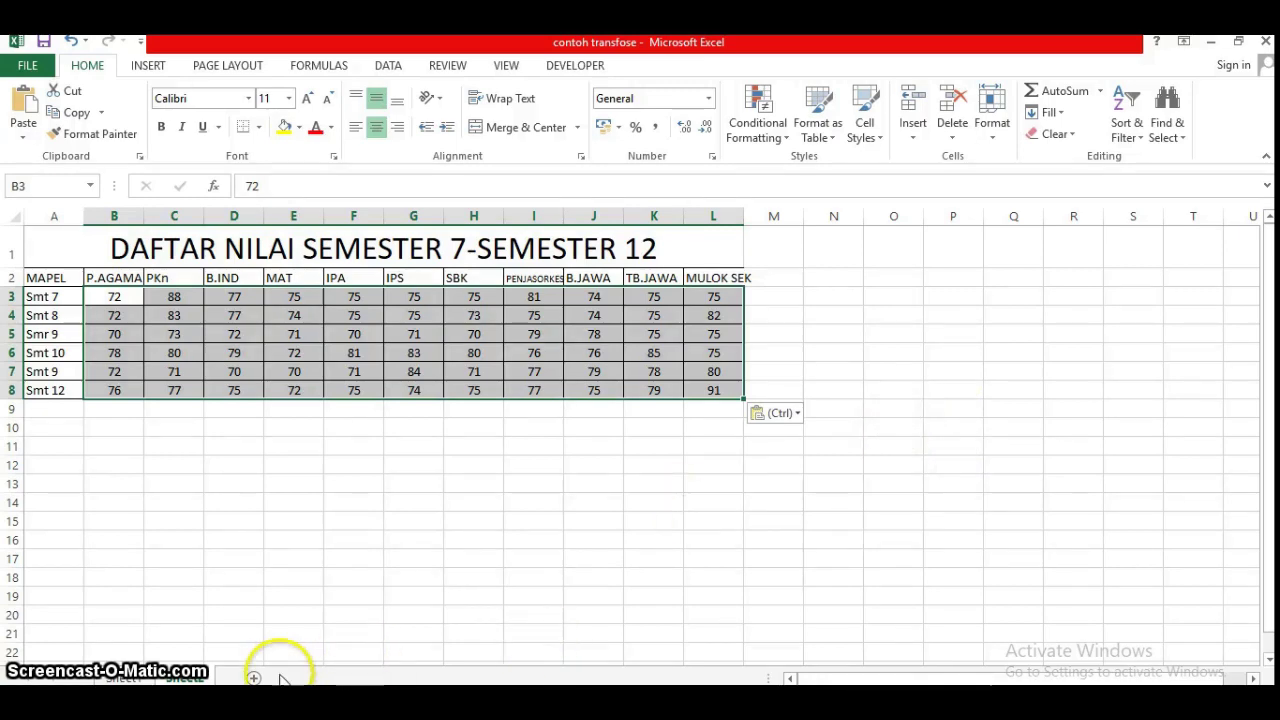
left_click(130, 677)
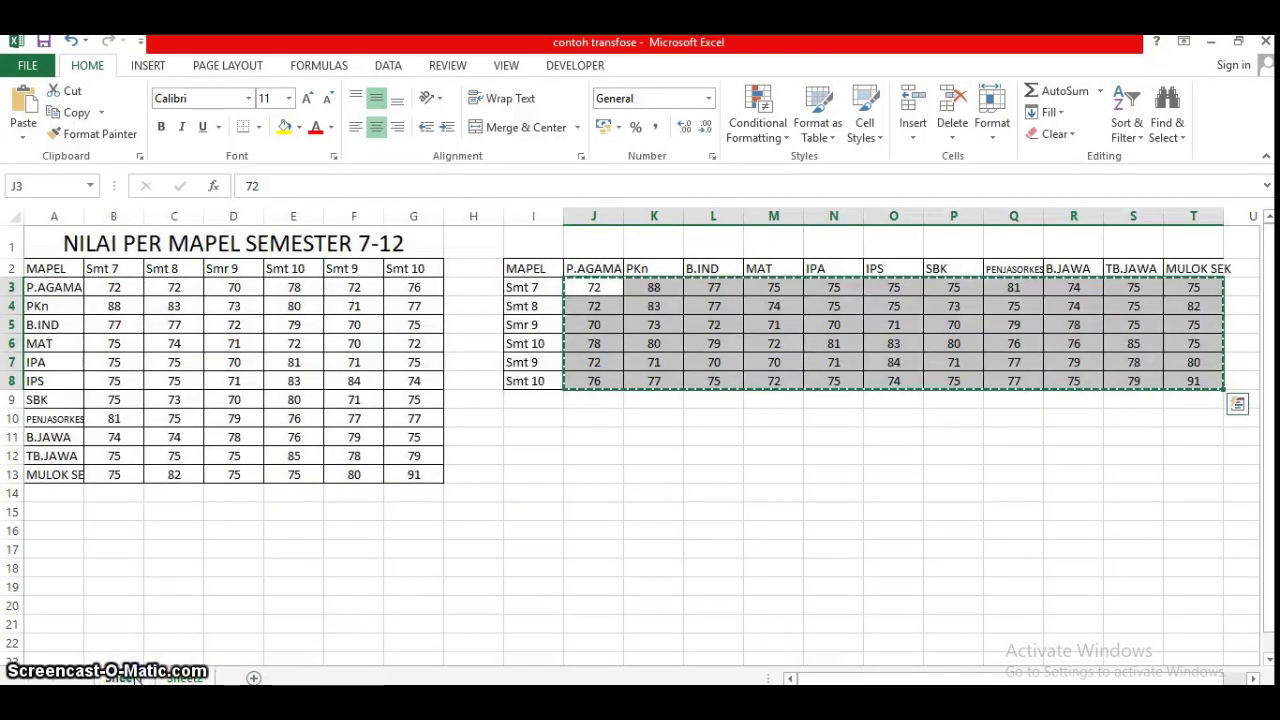
left_click(122, 288)
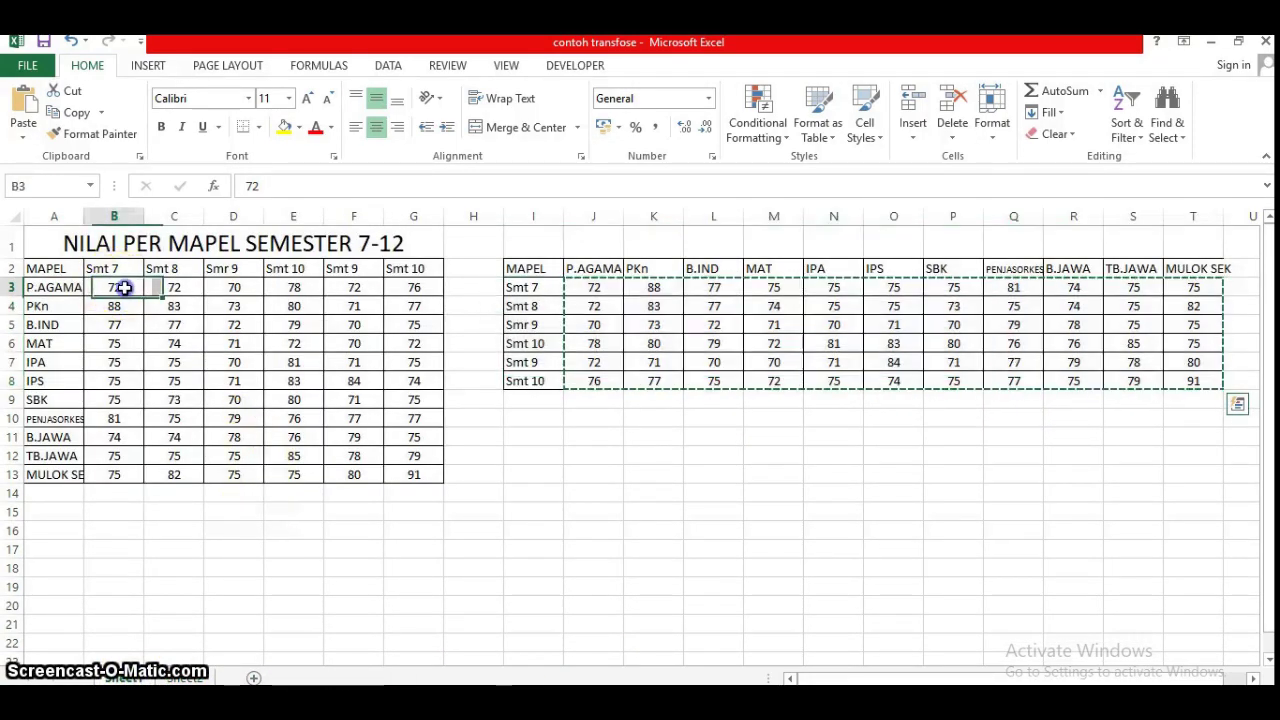
left_click(184, 677)
key("ctrl+v")
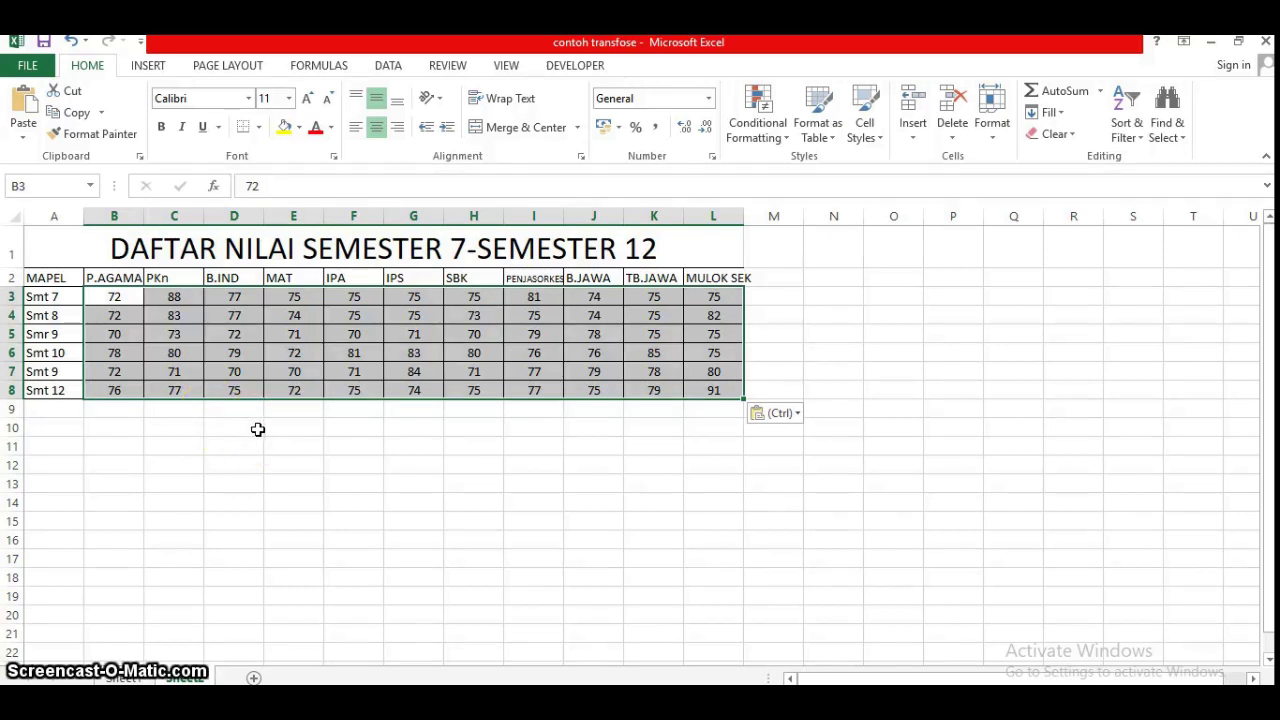
left_click(122, 678)
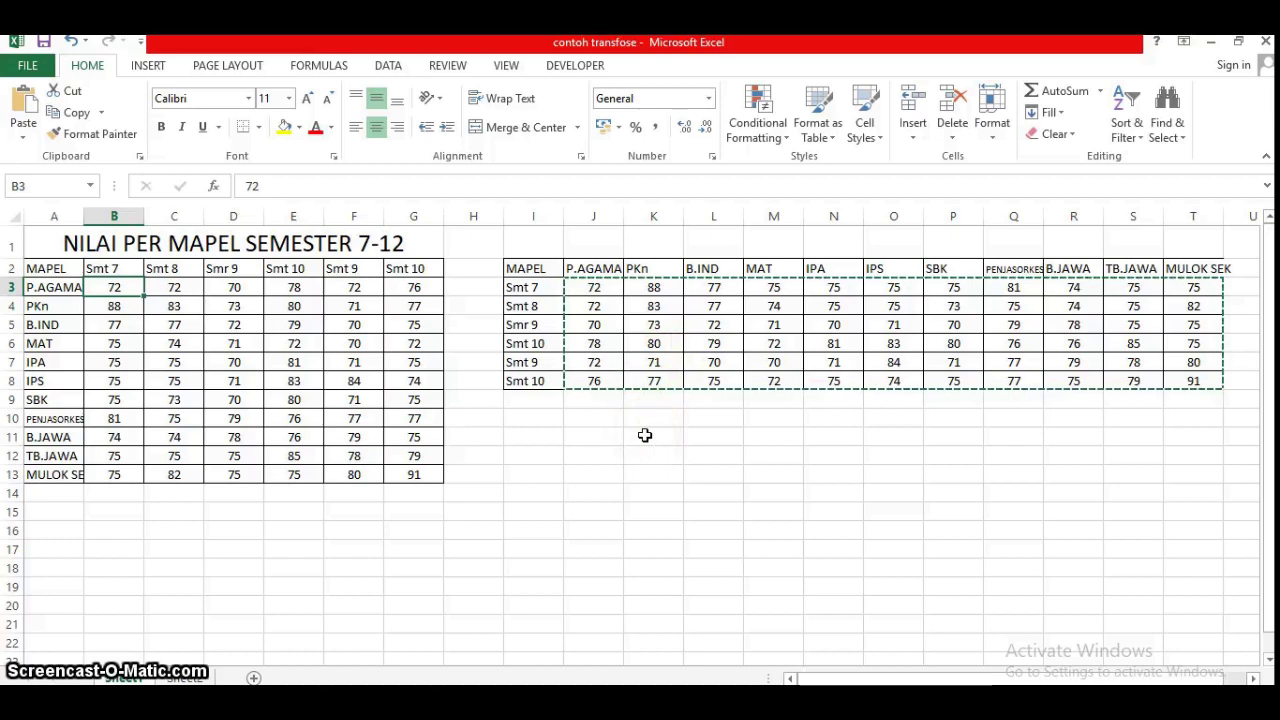
left_click(190, 678)
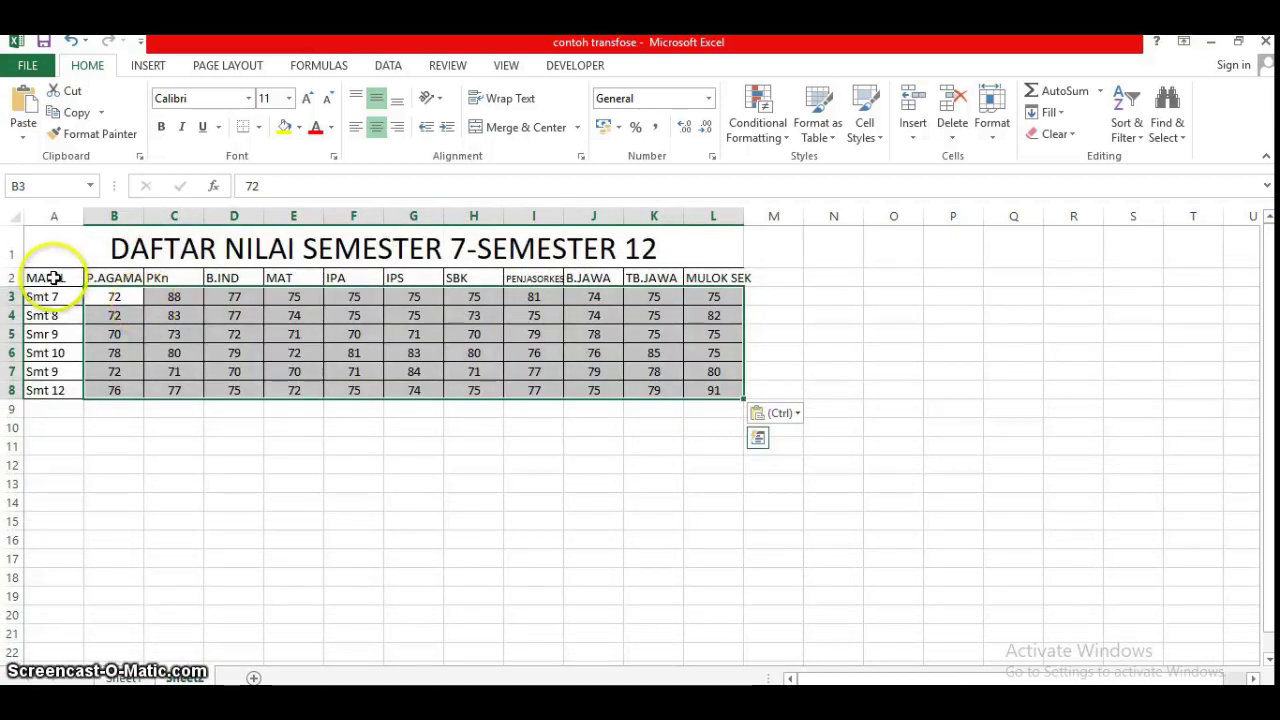
- Copy the Sheet2 grade table A2:L8 and select A10 as the paste target
left_click(45, 278)
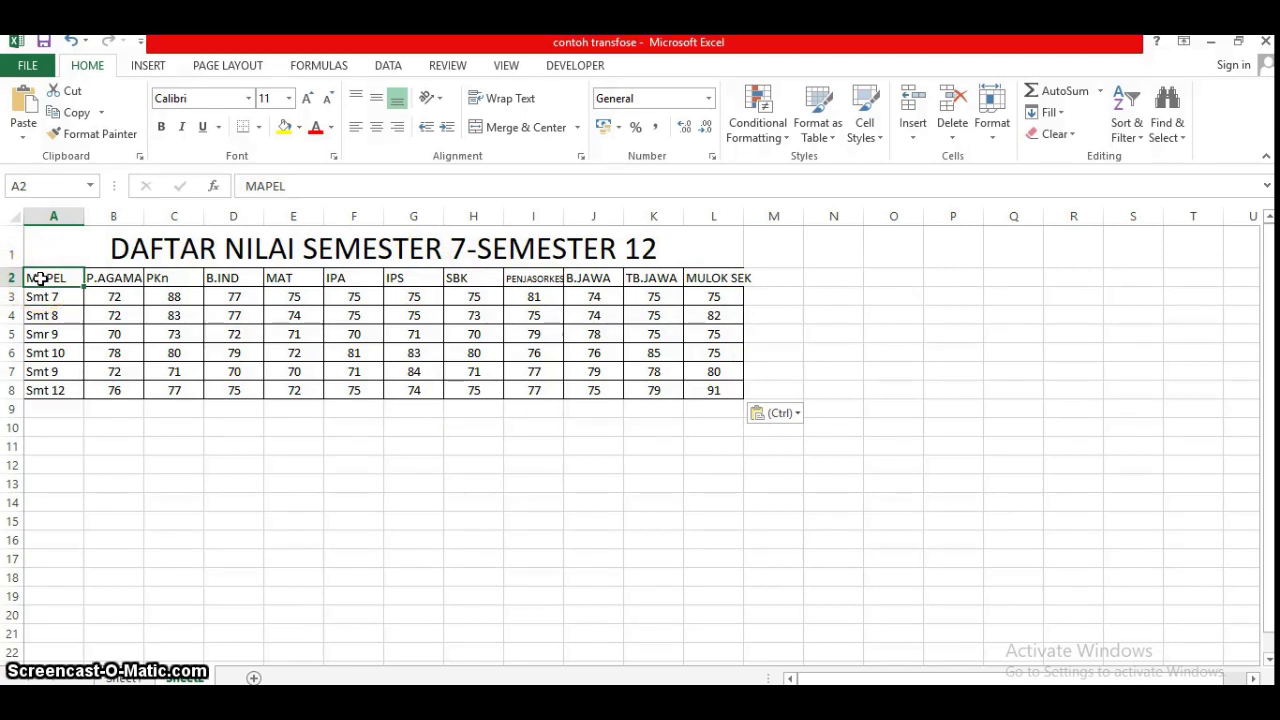
left_click_drag(40, 278, 727, 390)
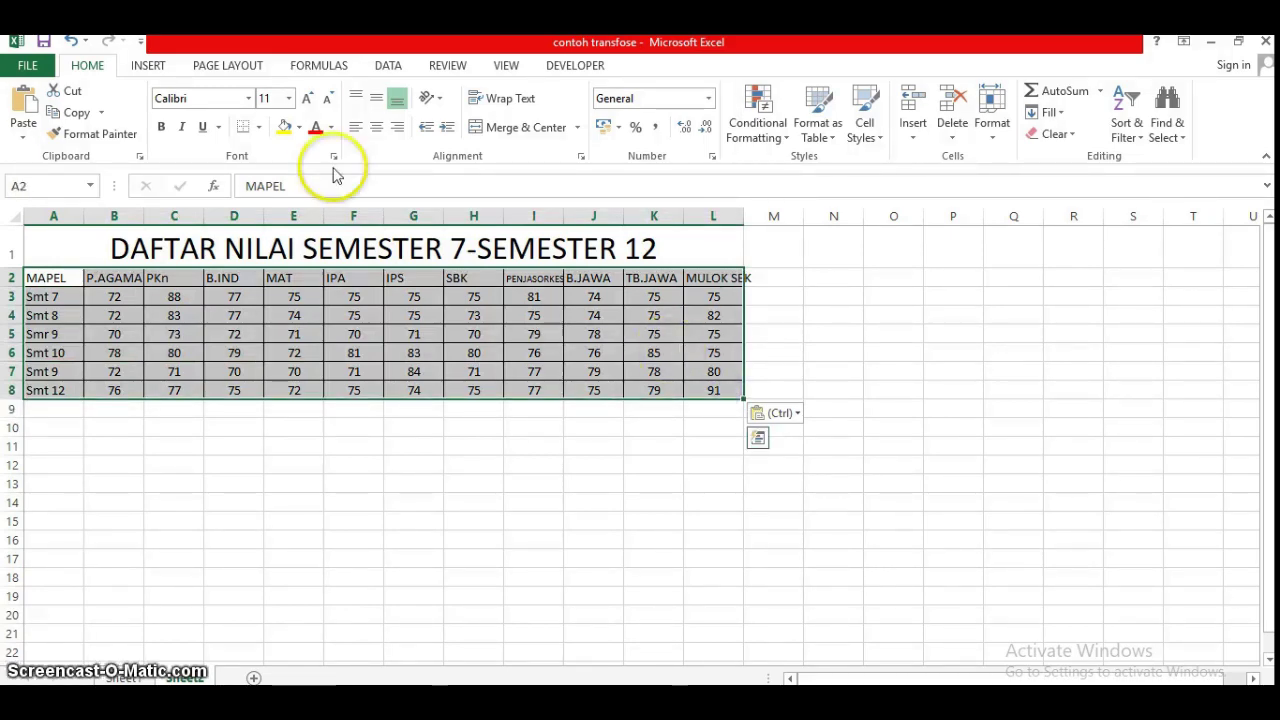
left_click(72, 114)
left_click(70, 114)
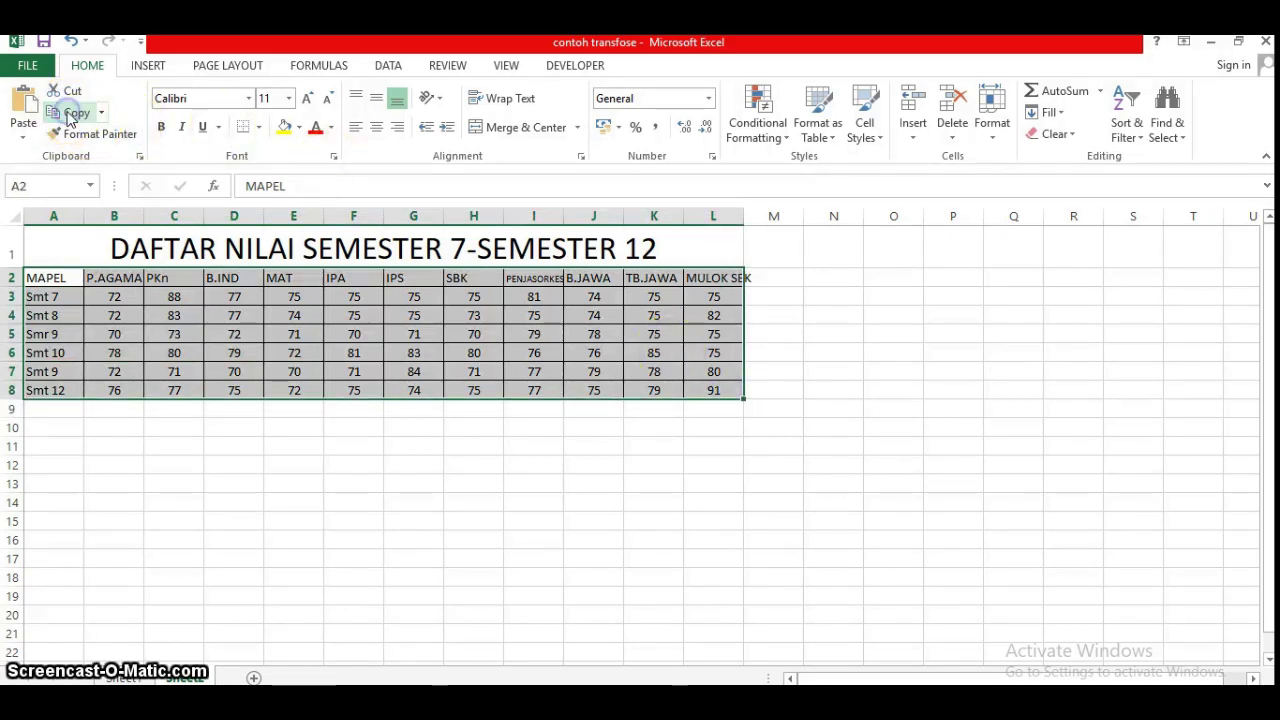
left_click(44, 430)
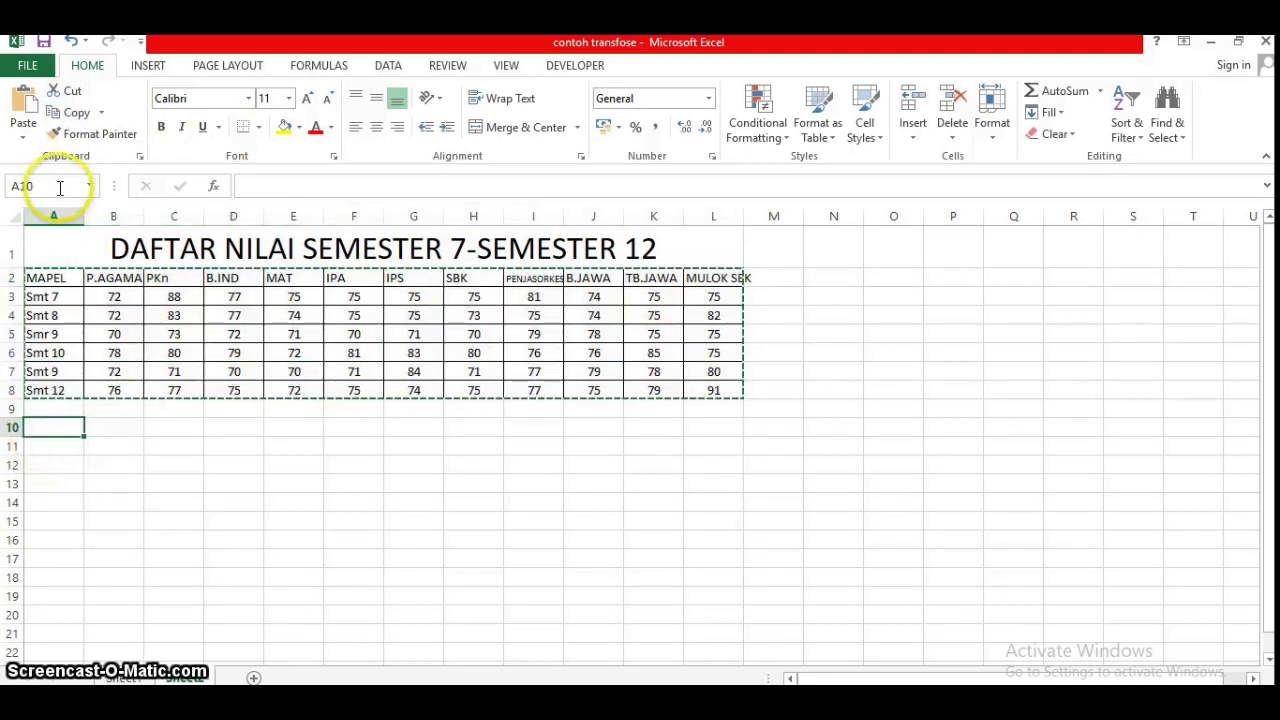
- Paste the copied grade table transposed at A10 via Paste Special, filling A10:G21
left_click(24, 138)
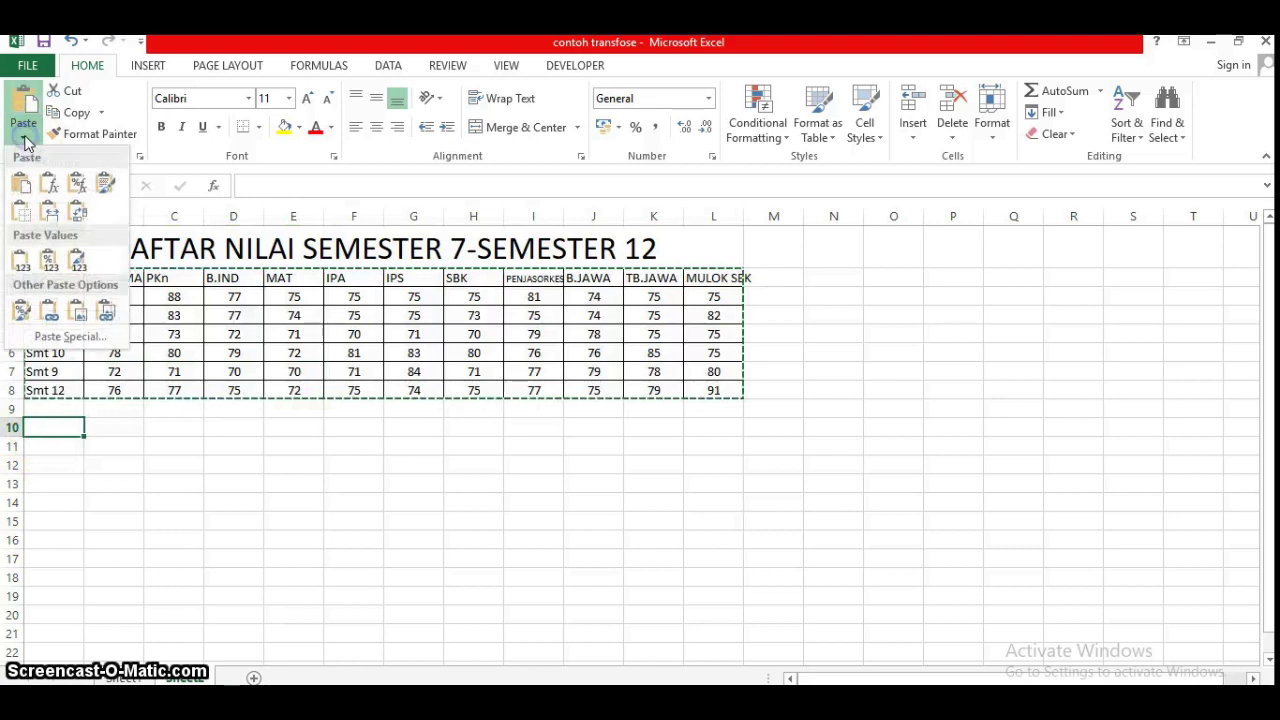
left_click(66, 337)
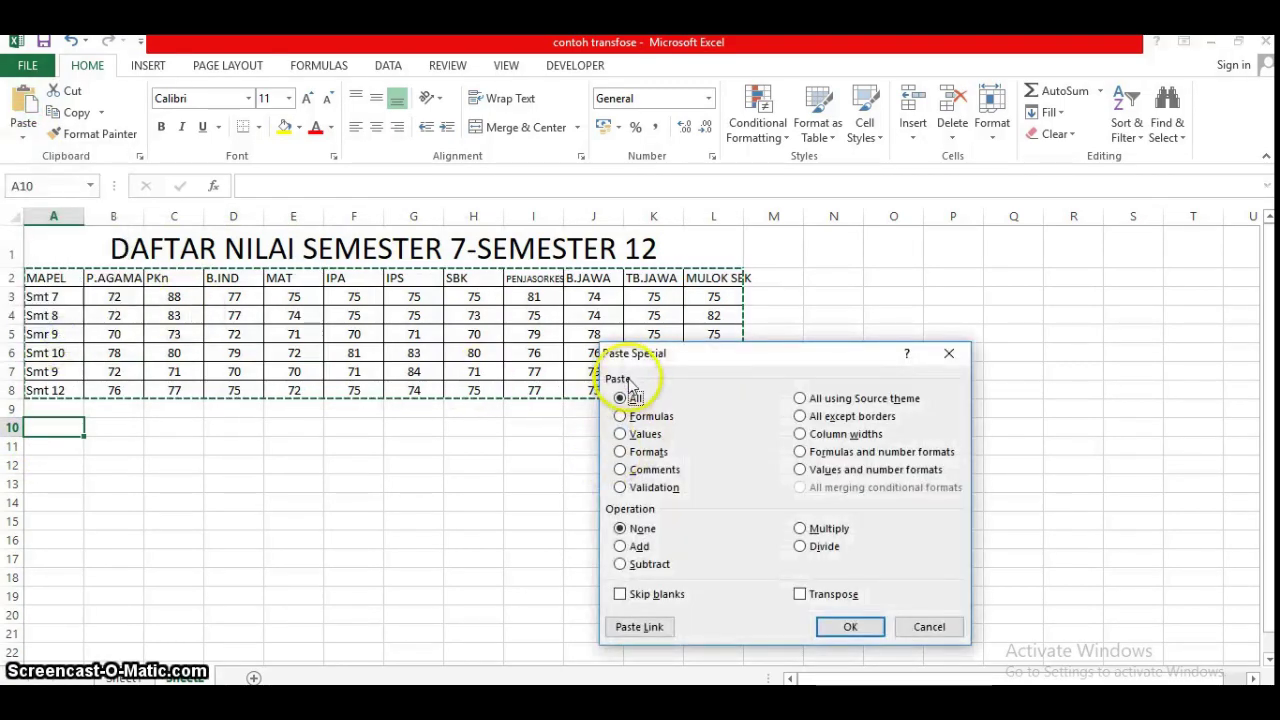
left_click(802, 596)
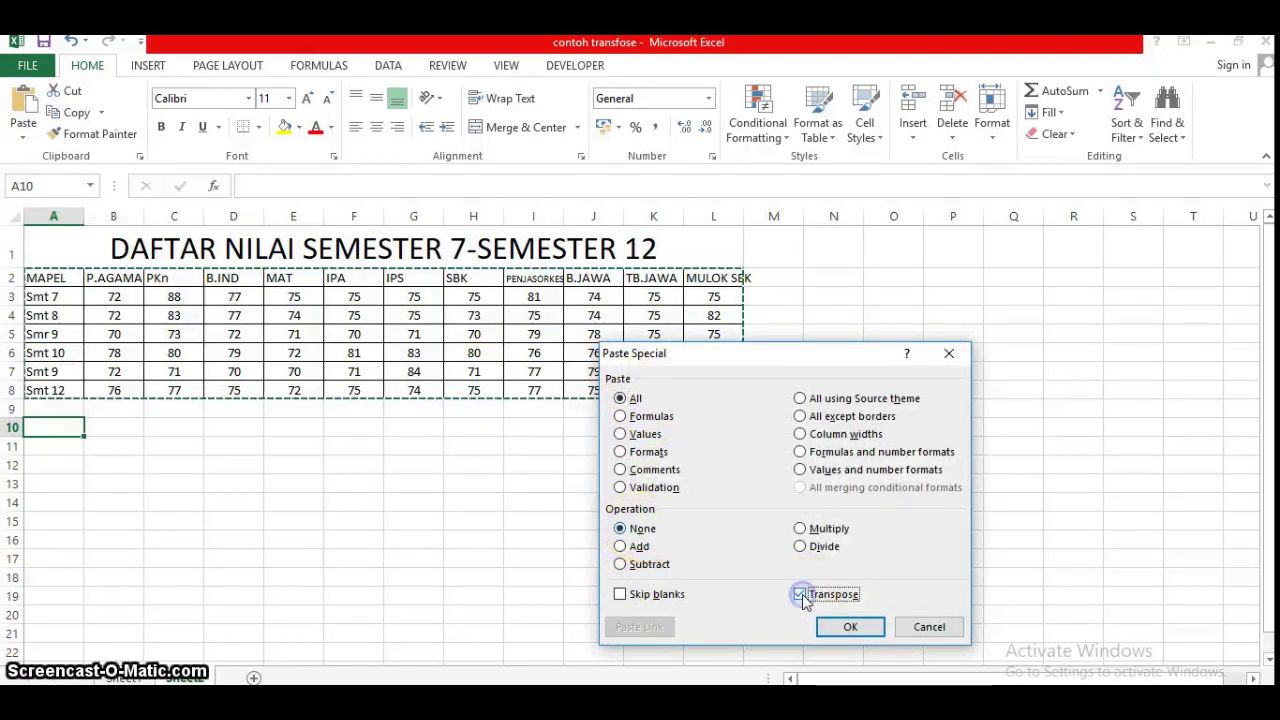
left_click(851, 627)
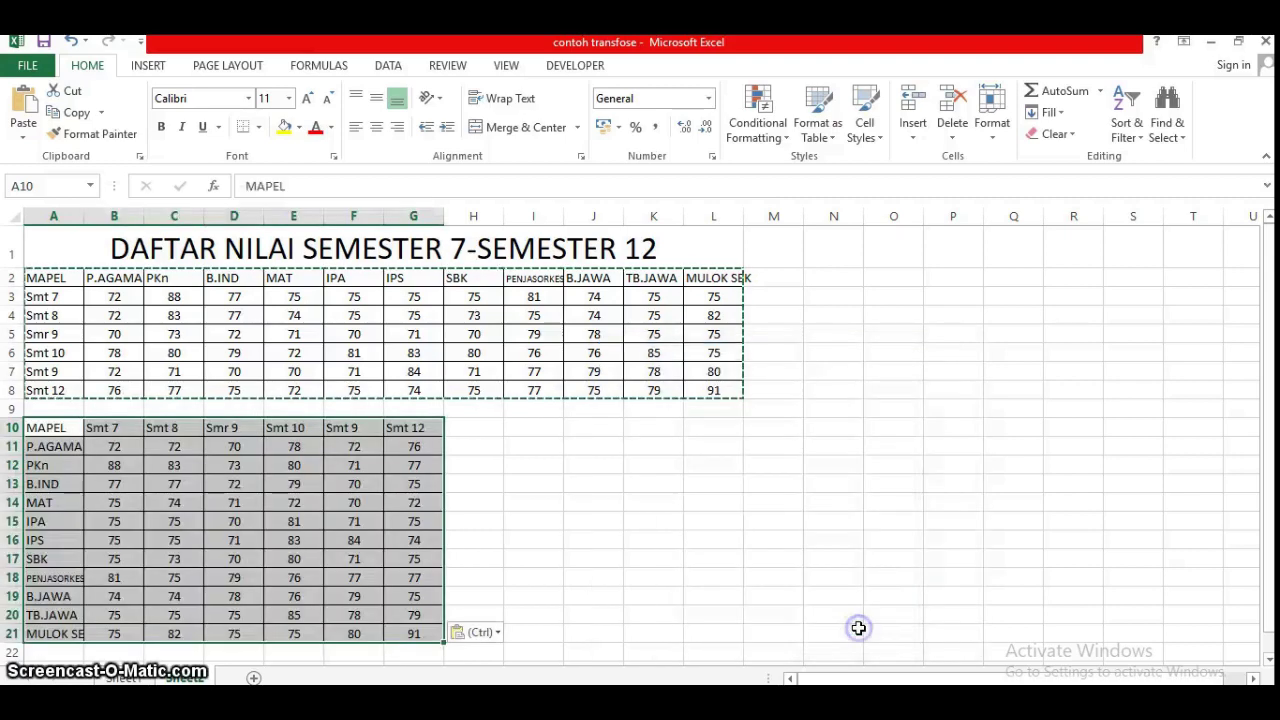